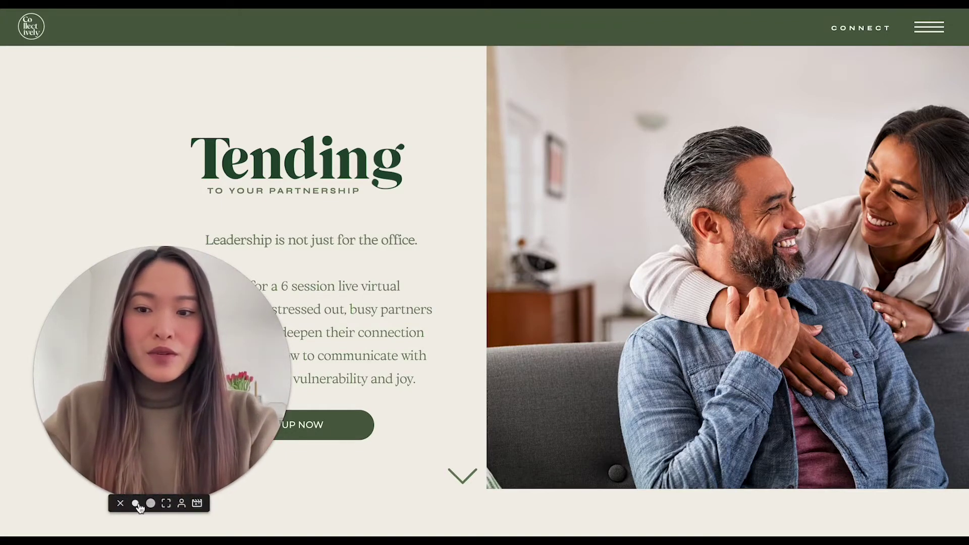
Open and close the site navigation menu on the Tending to Your Partnership landing page
click(136, 503)
drag(107, 447, 112, 432)
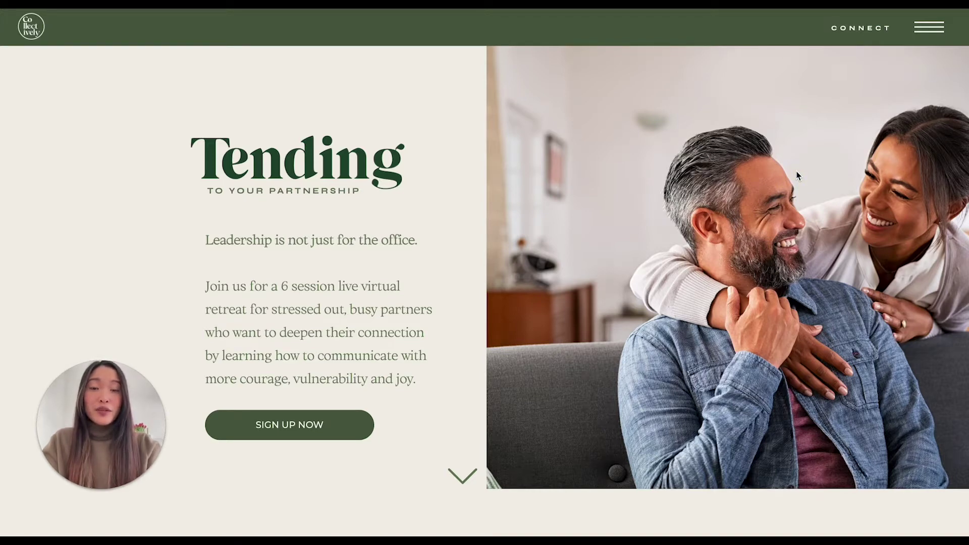
click(928, 28)
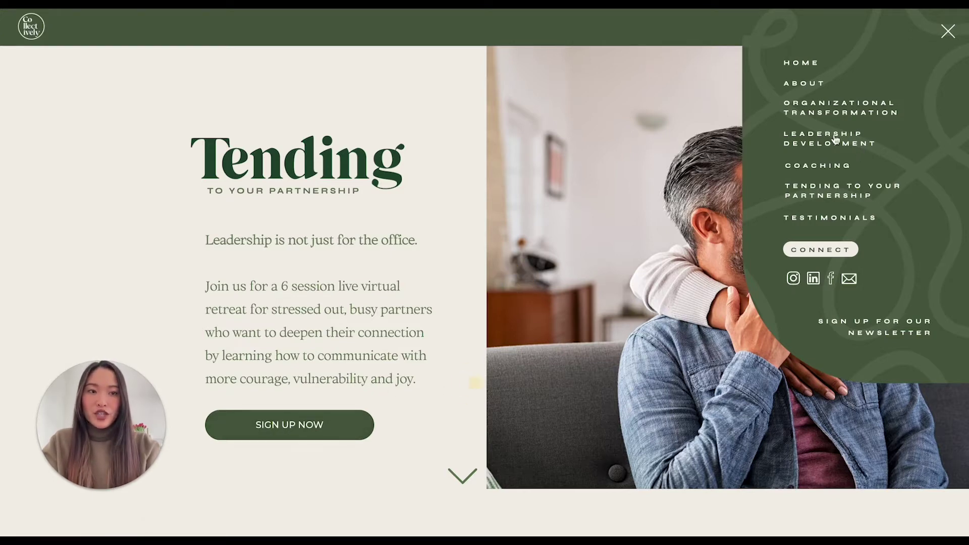
click(948, 38)
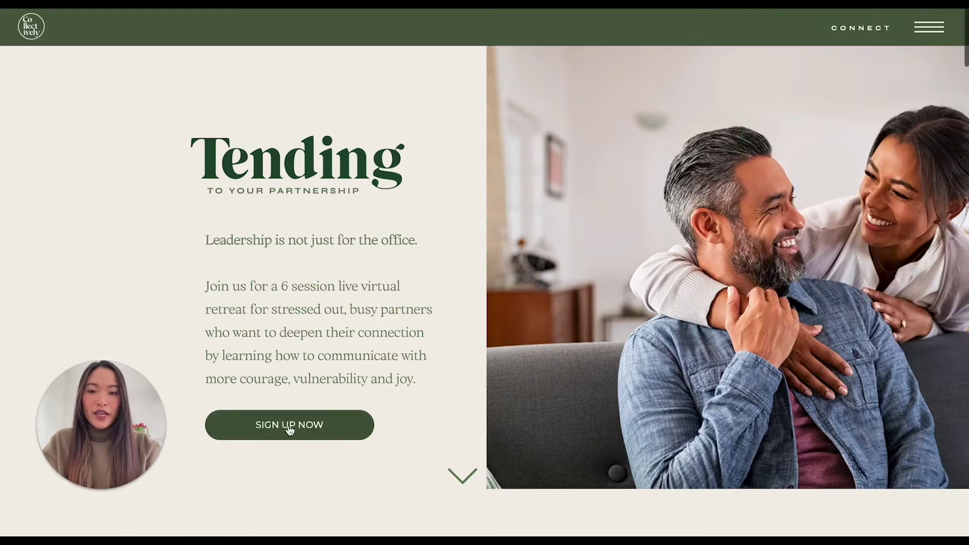
Add Tending to Your Partnership to the cart at €799,00 and compare the $799.00 checkout total
click(303, 422)
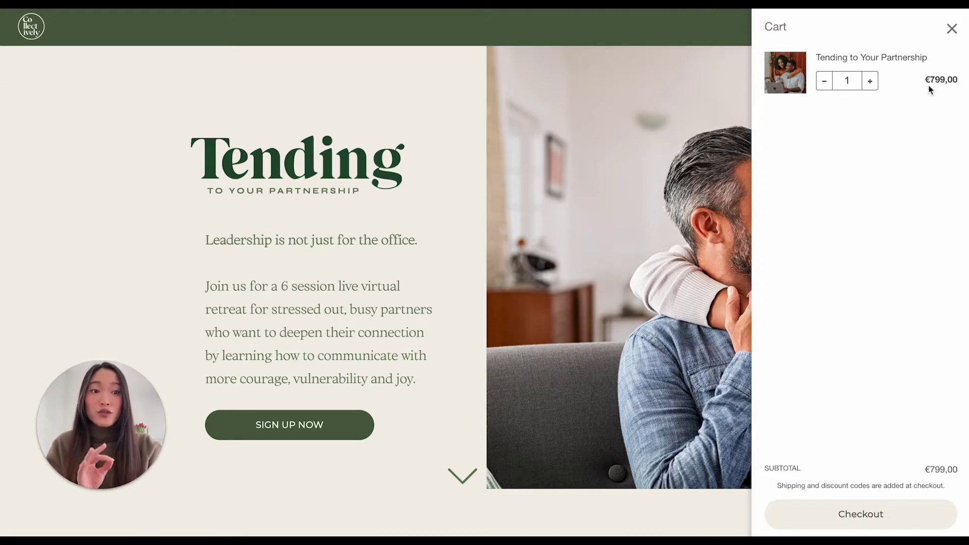
click(859, 514)
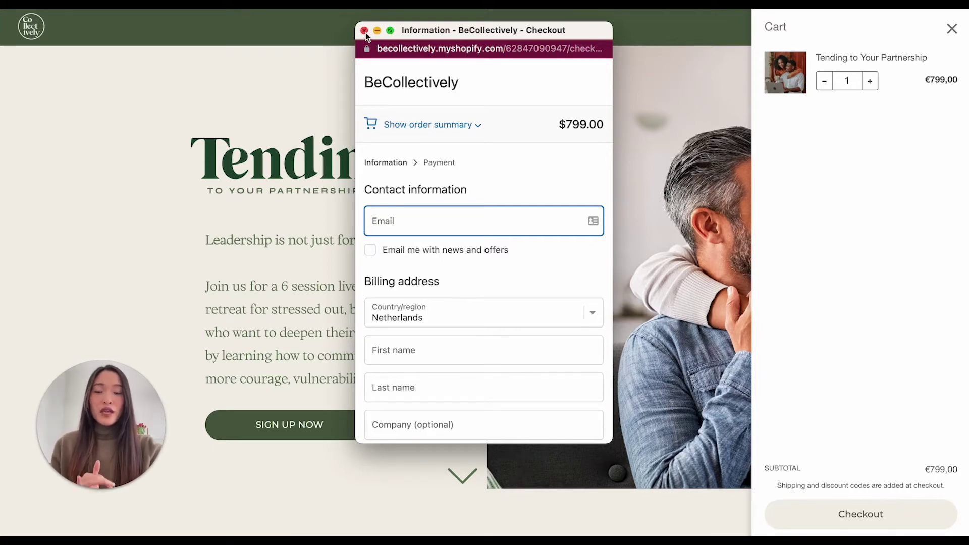
click(364, 30)
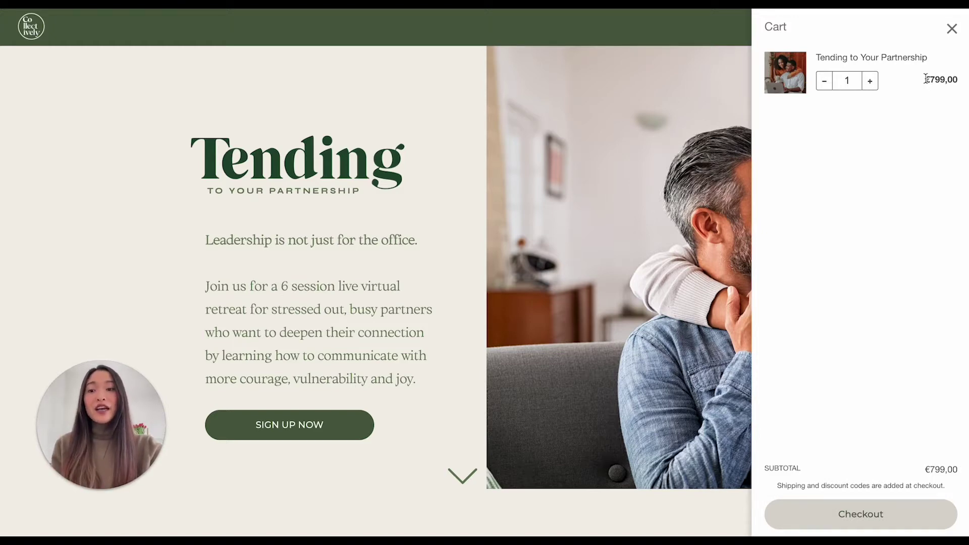
Start a single-product Buy Button for Tending to Your Partnership in the Buy Button channel
click(952, 32)
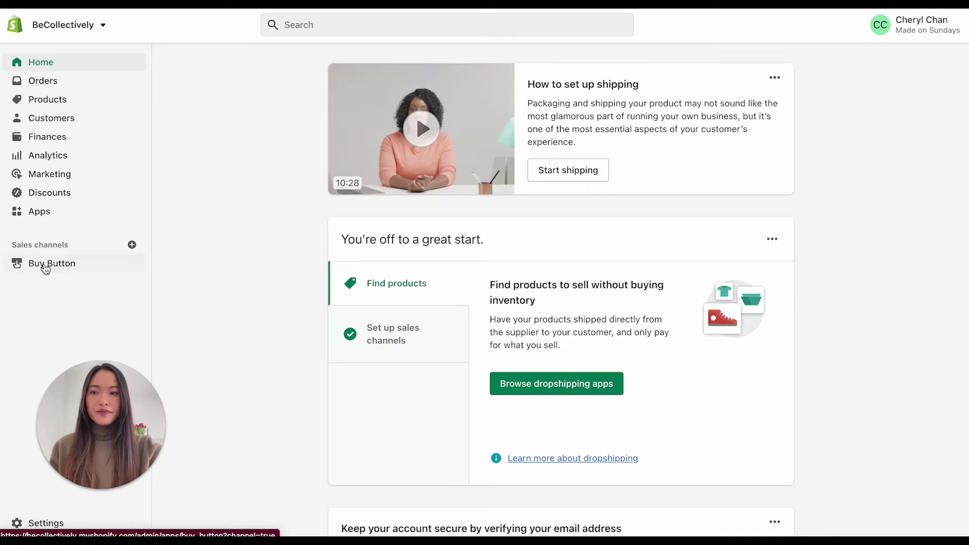
click(44, 265)
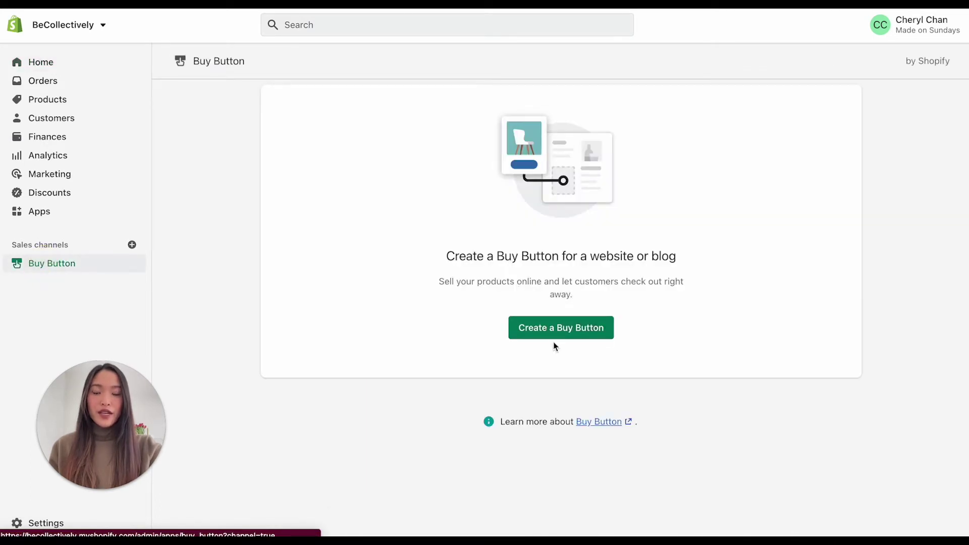
click(555, 329)
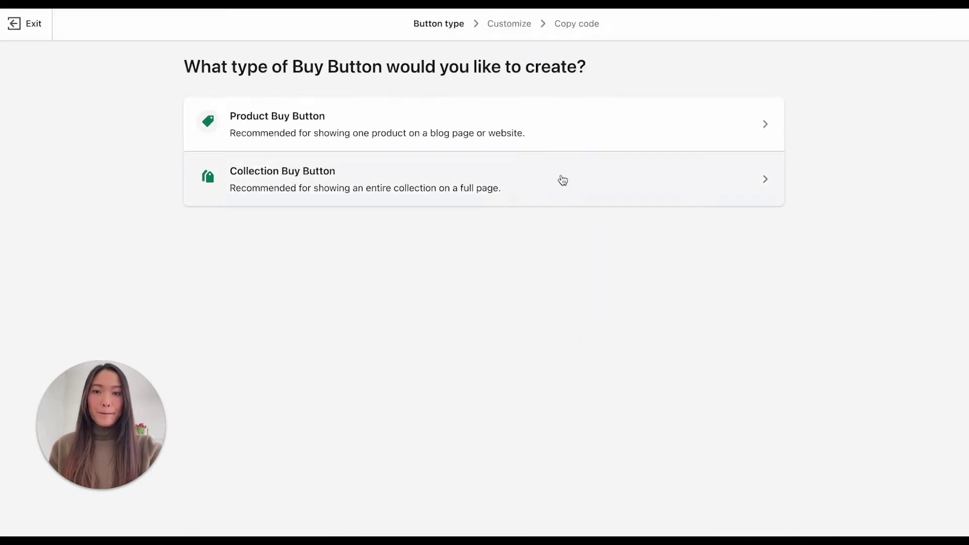
click(563, 141)
click(534, 302)
click(666, 347)
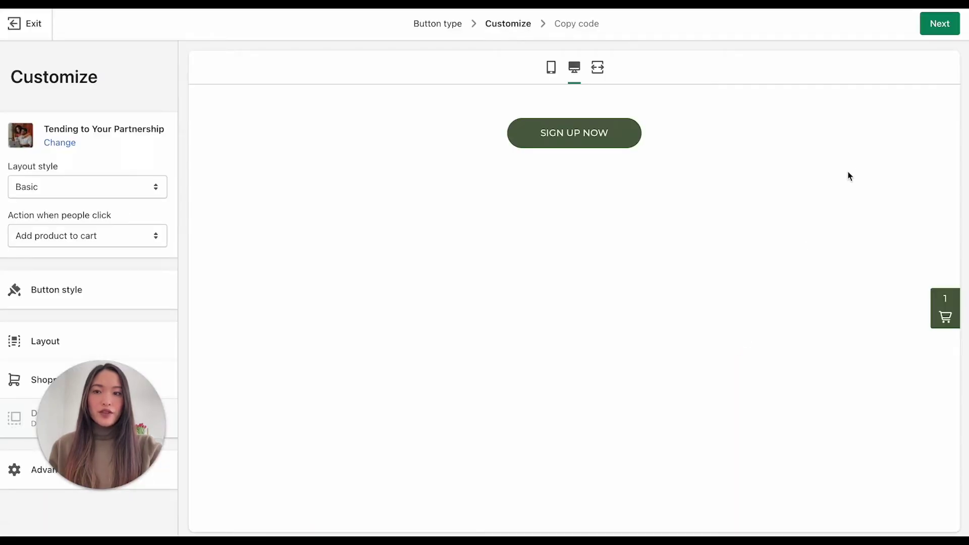
Preview the button's cart showing €799,00, then exit the customizer
click(947, 304)
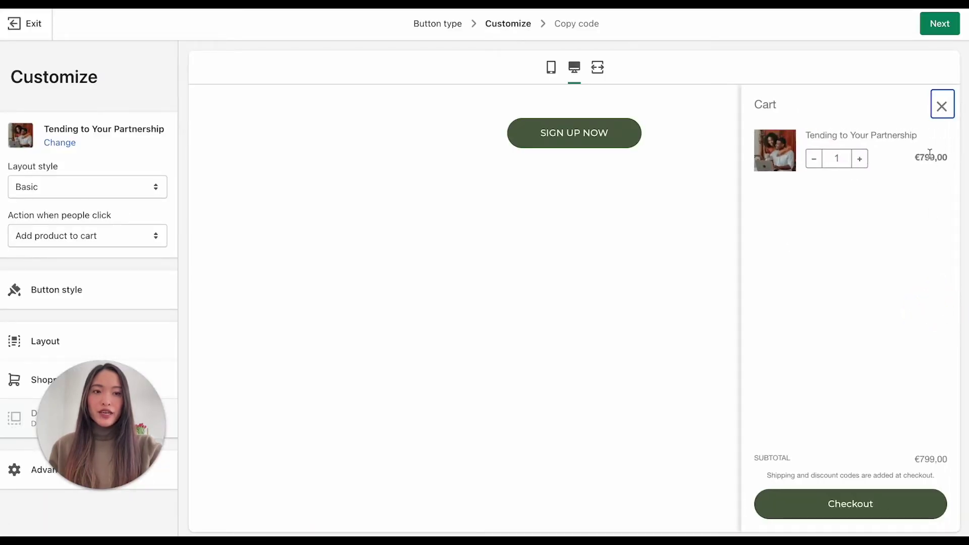
click(942, 106)
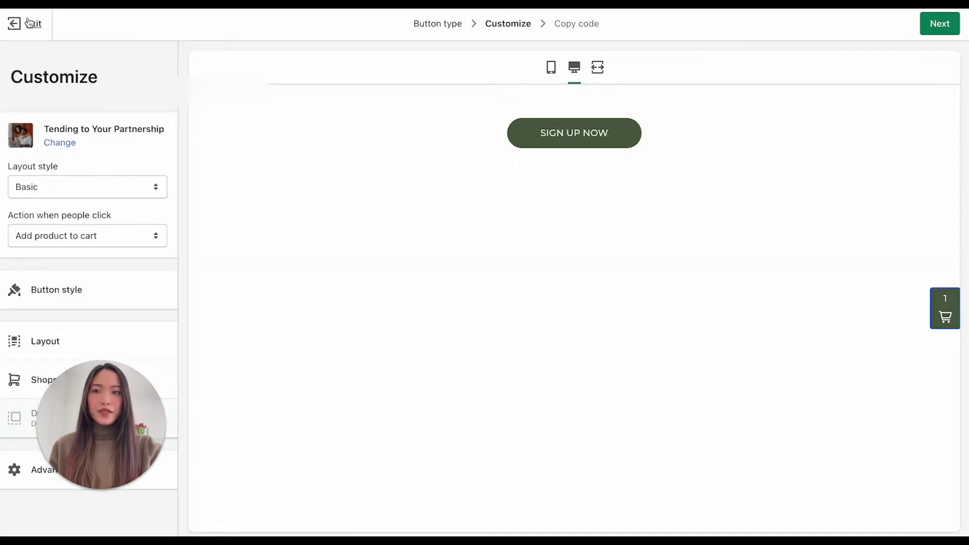
click(30, 23)
Leave the customizer without saving and scroll Settings to the US$ (USD) store currency
click(639, 317)
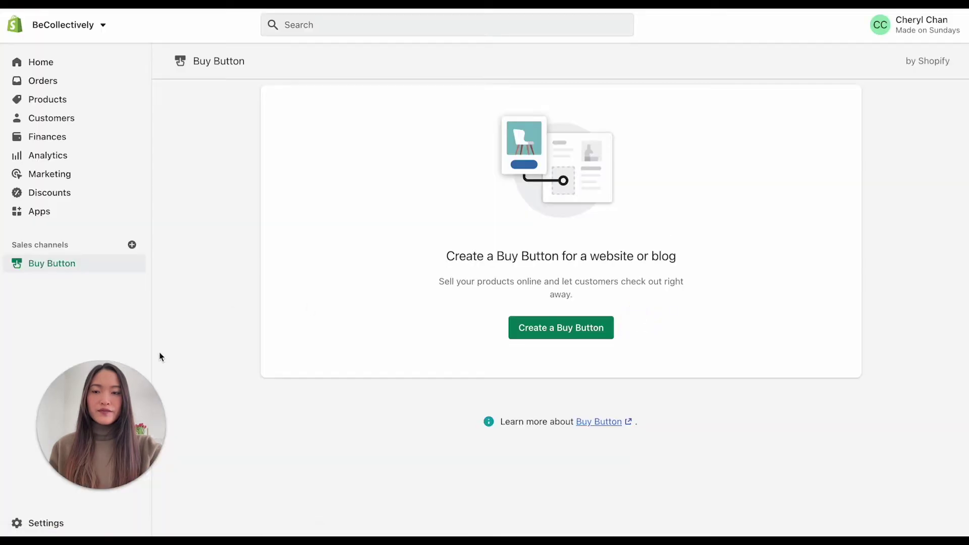
click(45, 523)
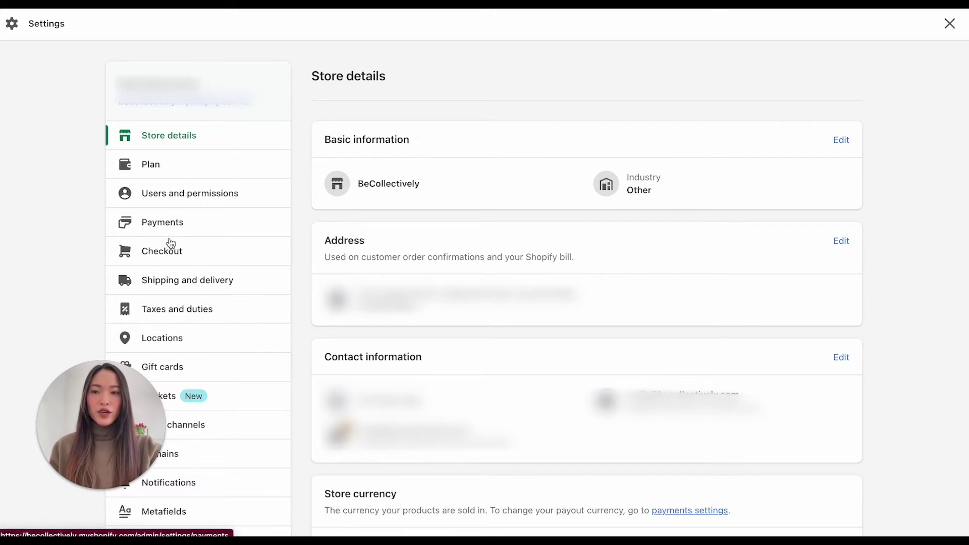
scroll(489, 179, down, 2)
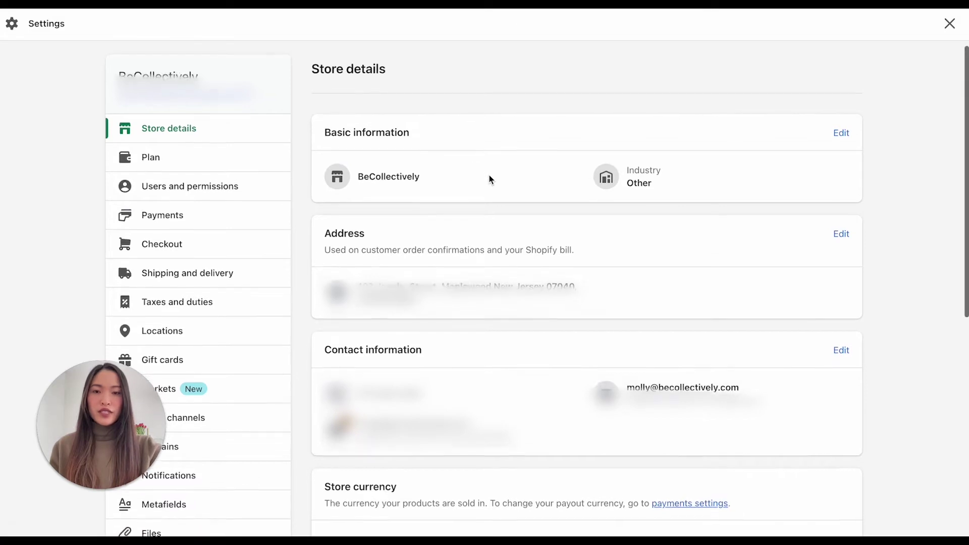
scroll(489, 175, down, 1)
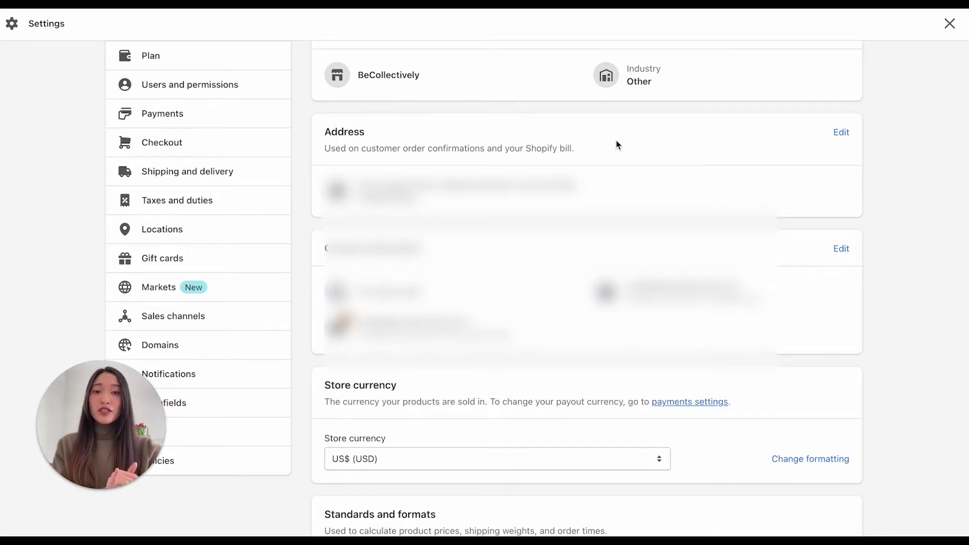
scroll(617, 142, down, 2)
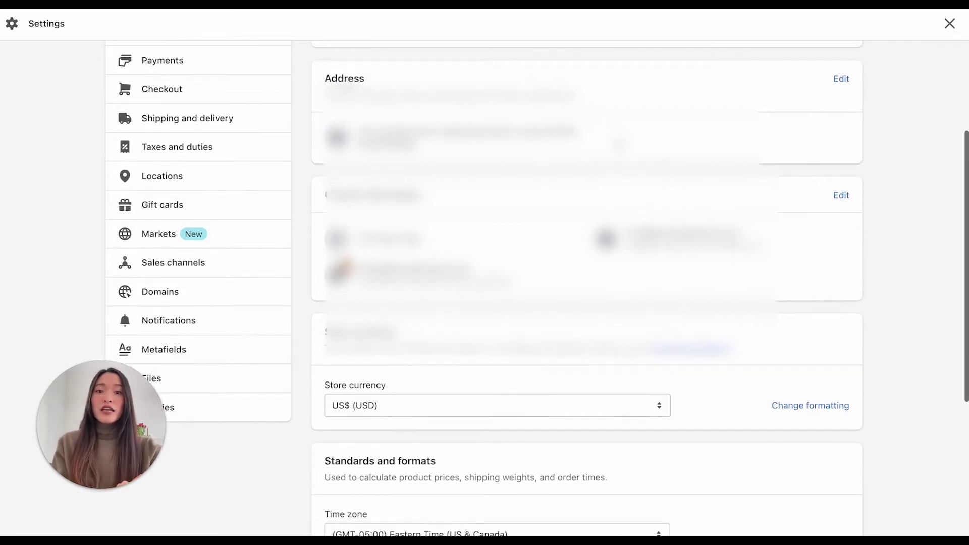
scroll(556, 286, down, 3)
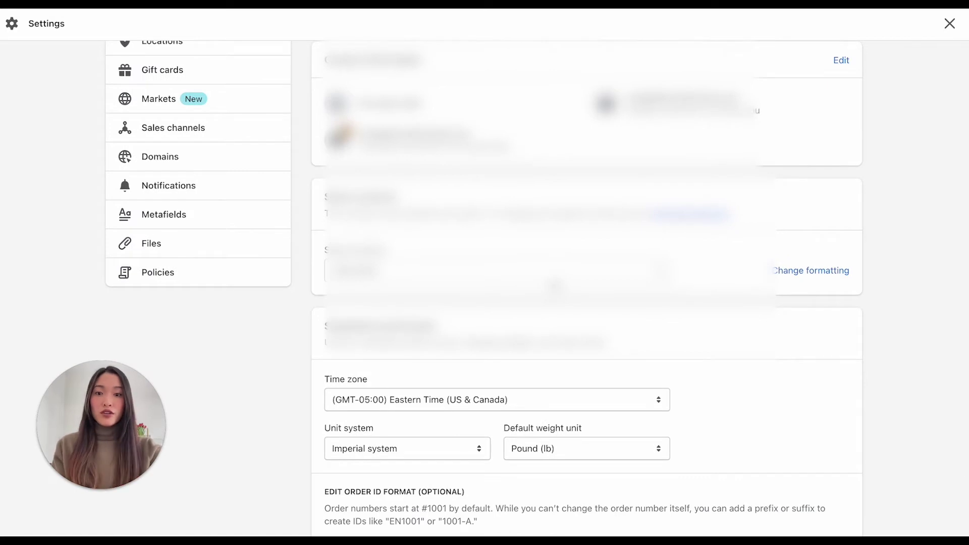
scroll(556, 286, down, 1)
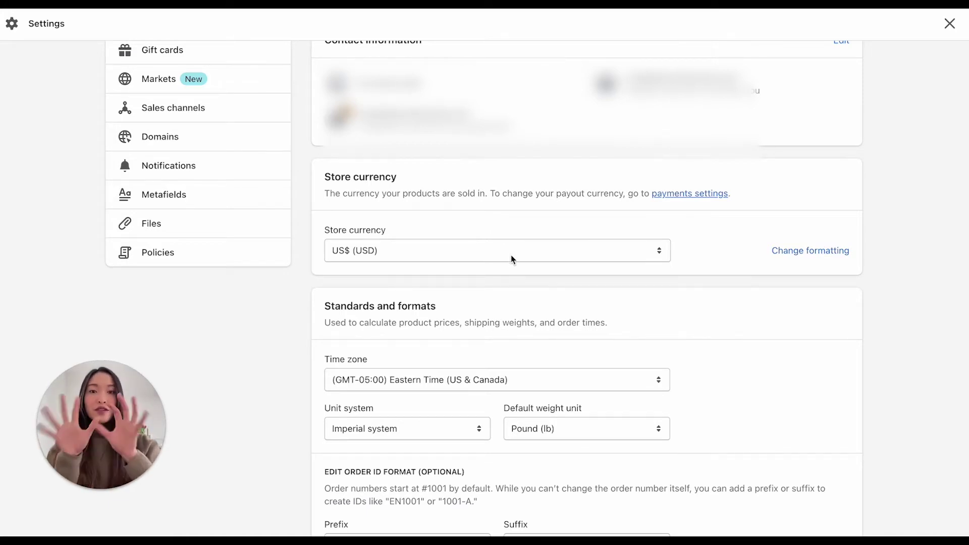
click(367, 257)
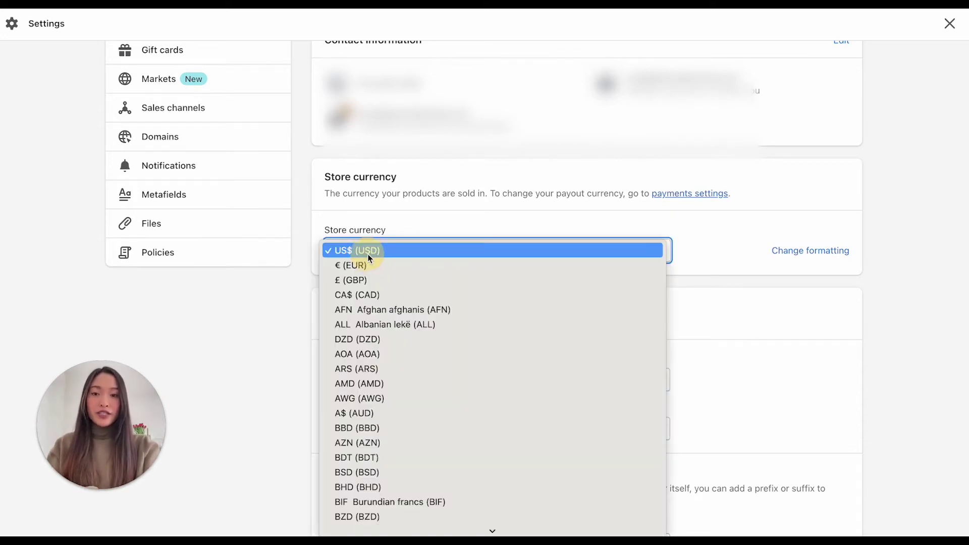
click(381, 259)
click(383, 252)
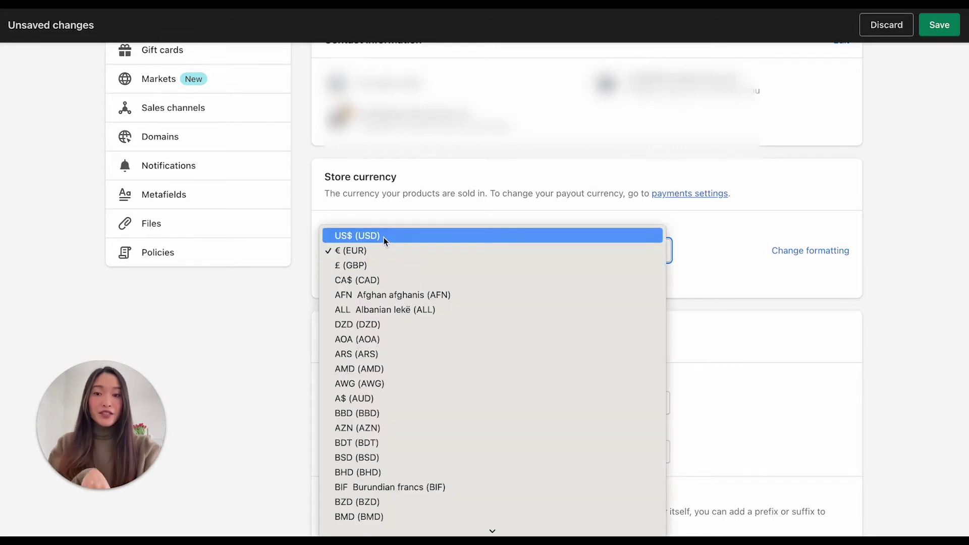
click(384, 236)
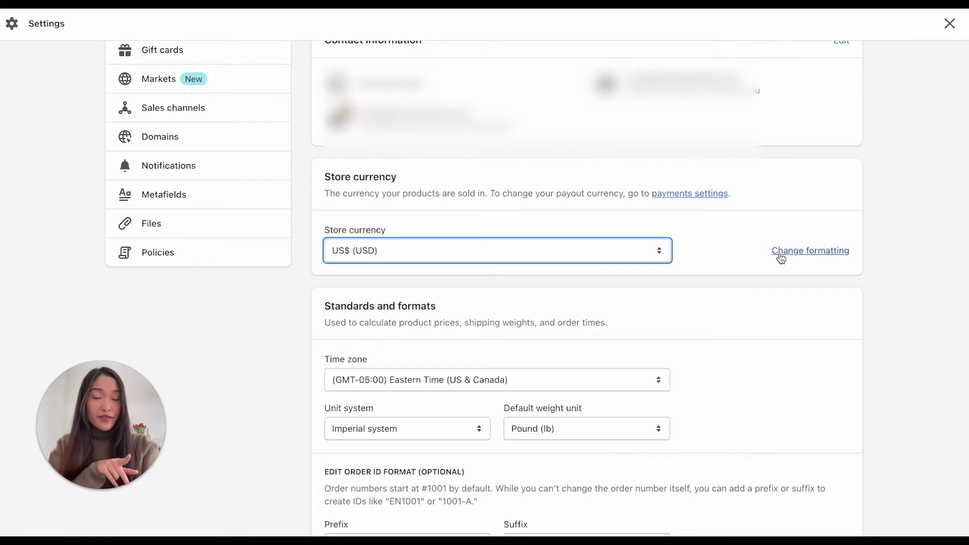
click(833, 256)
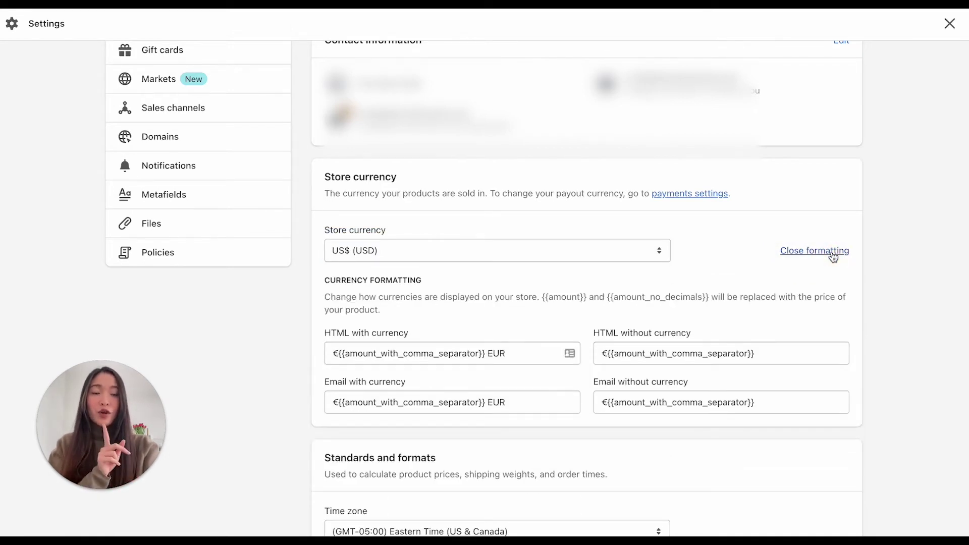
scroll(434, 296, down, 2)
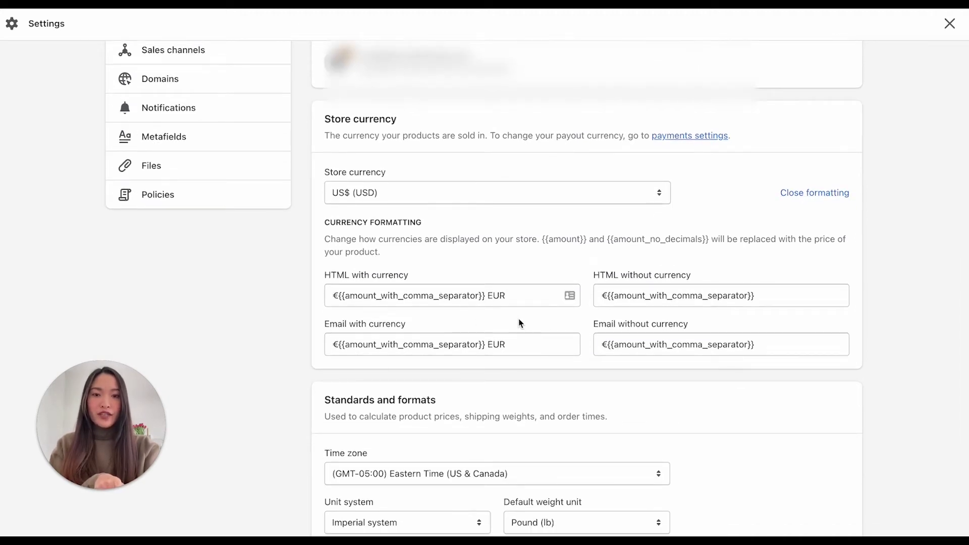
click(339, 196)
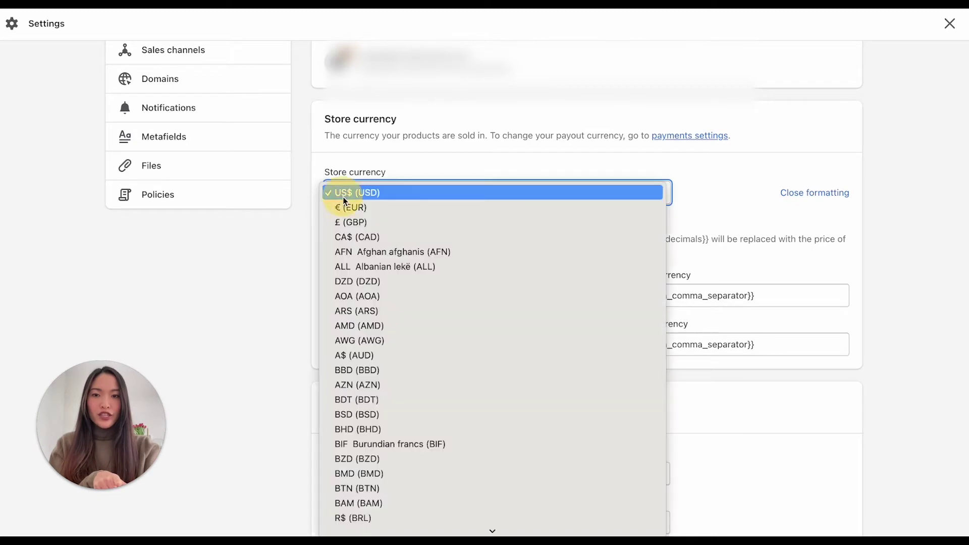
click(352, 194)
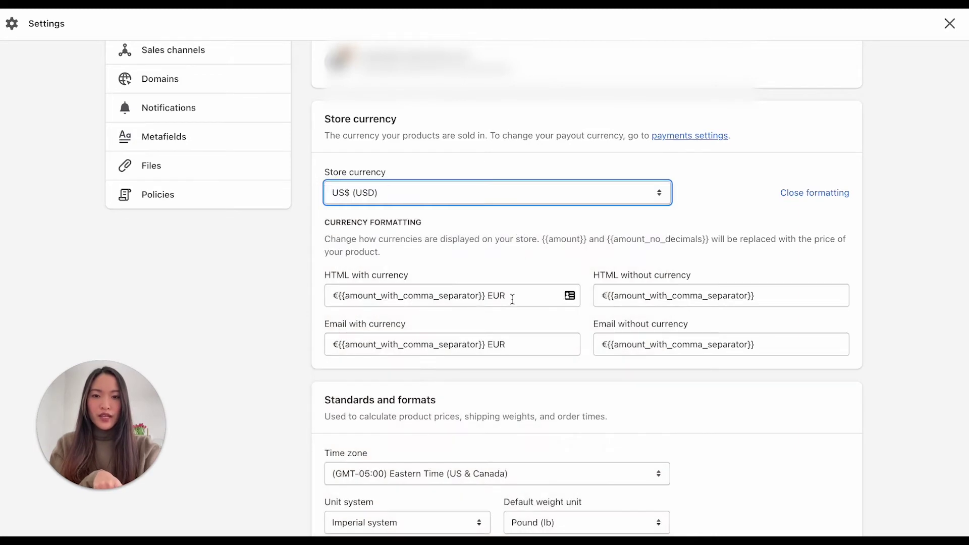
click(495, 298)
drag(495, 298, 488, 298)
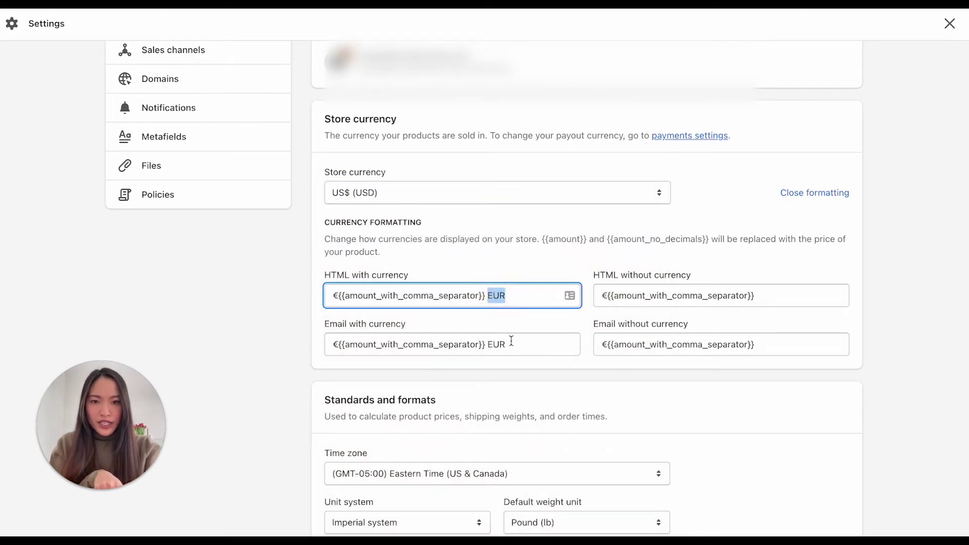
drag(505, 345, 487, 340)
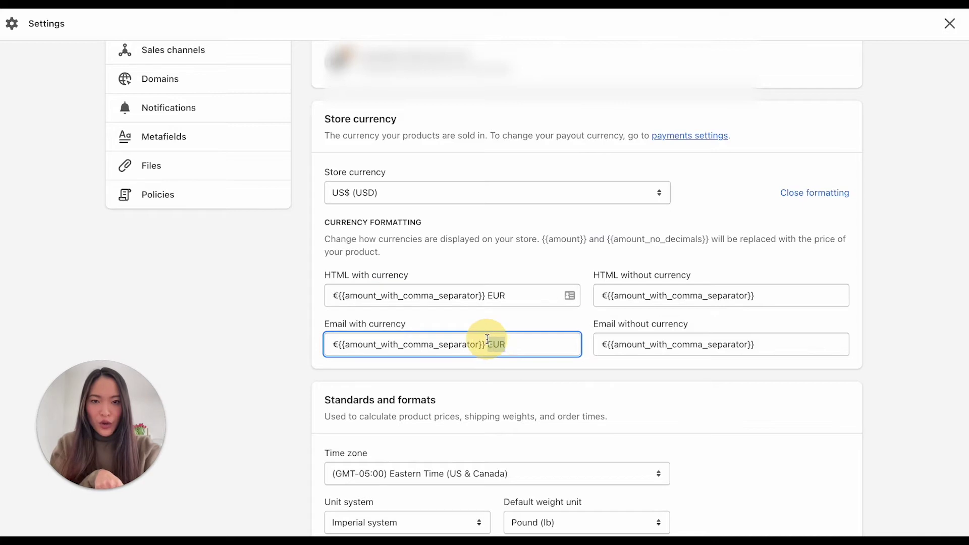
click(336, 297)
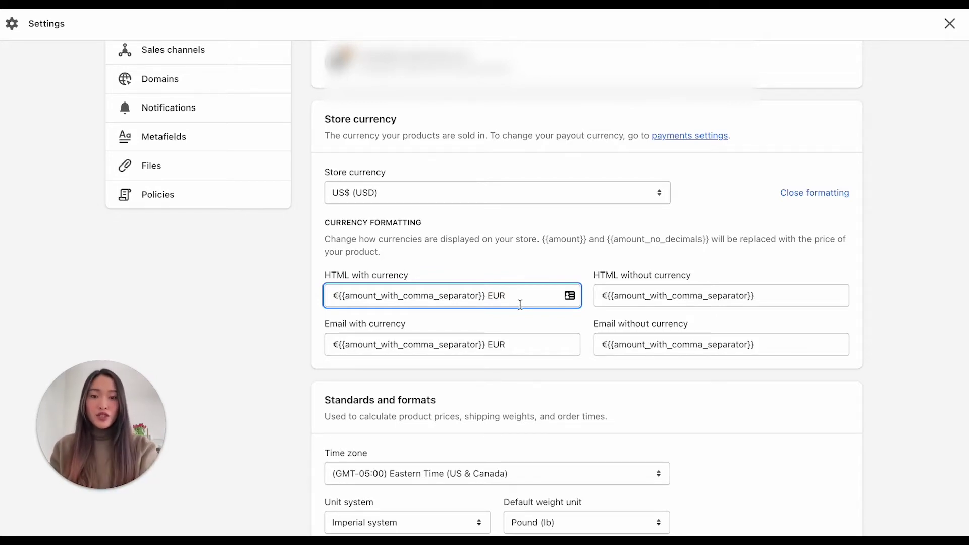
drag(506, 296, 487, 296)
click(536, 195)
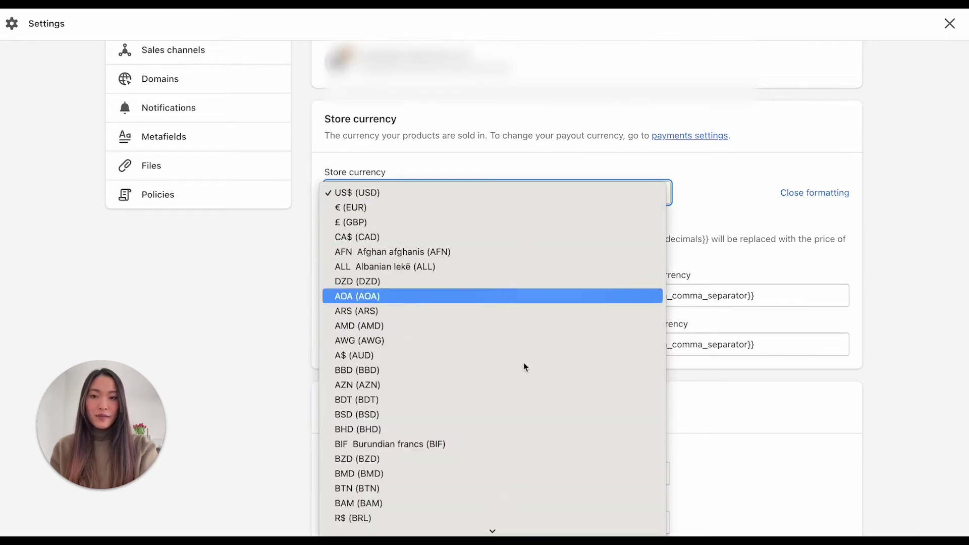
click(551, 229)
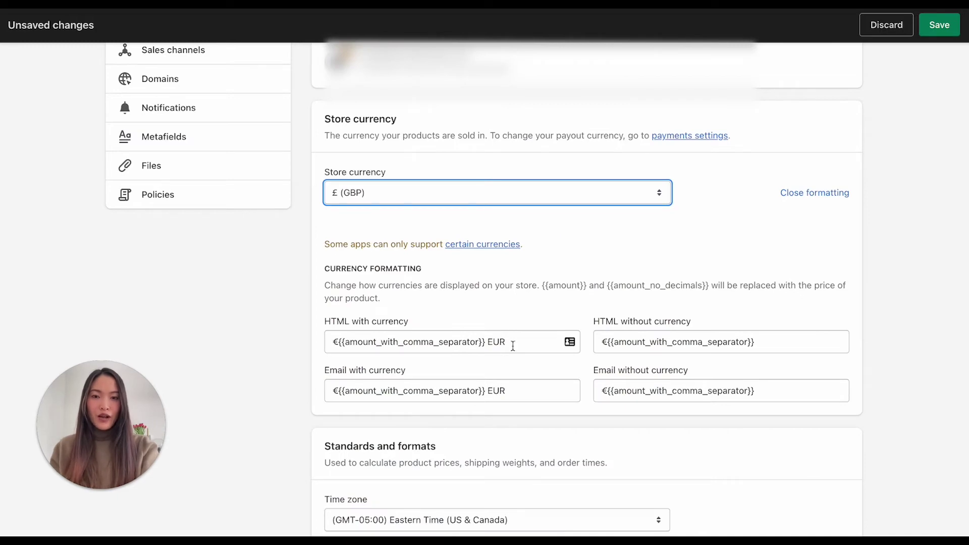
click(472, 194)
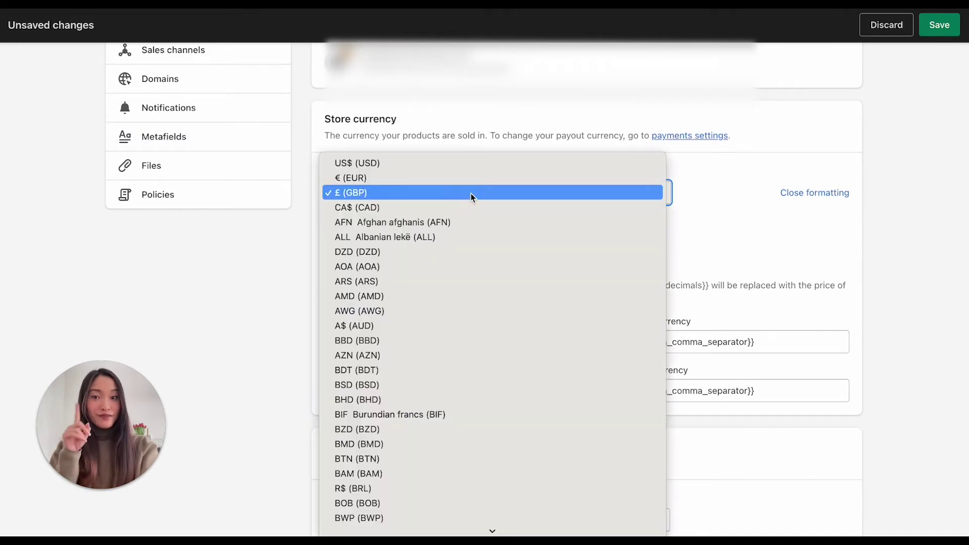
click(483, 164)
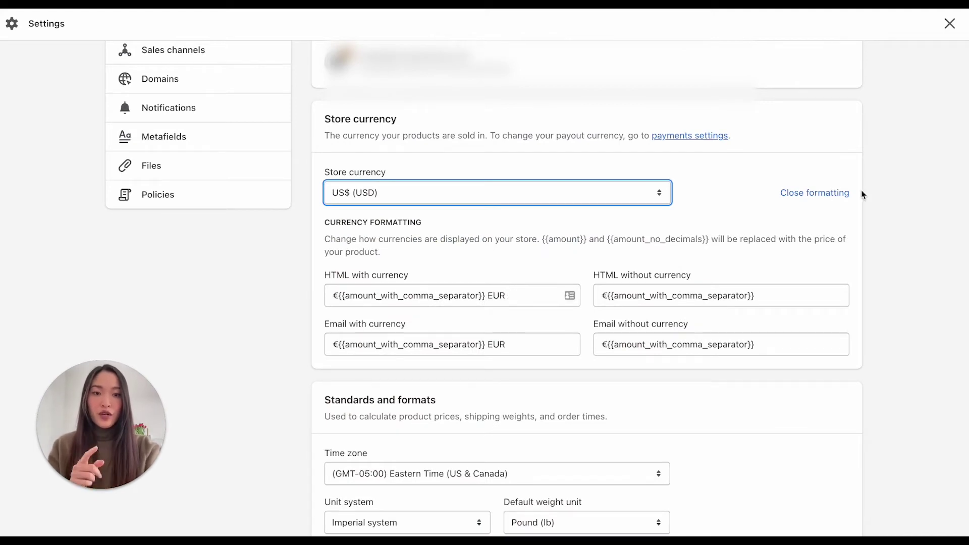
Replace EUR with USD in the HTML and Email with-currency formats
double_click(496, 296)
key(BackSpace)
text(USD)
click(520, 345)
key(BackSpace)
key(BackSpace)
key(BackSpace)
text(USD)
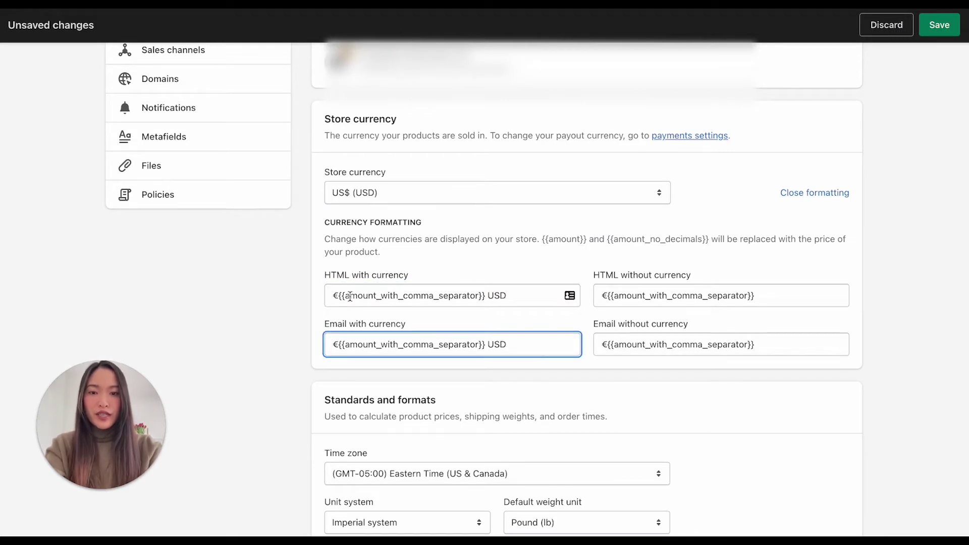
Change the leading € to $ in both with-currency formats
click(336, 295)
key(BackSpace)
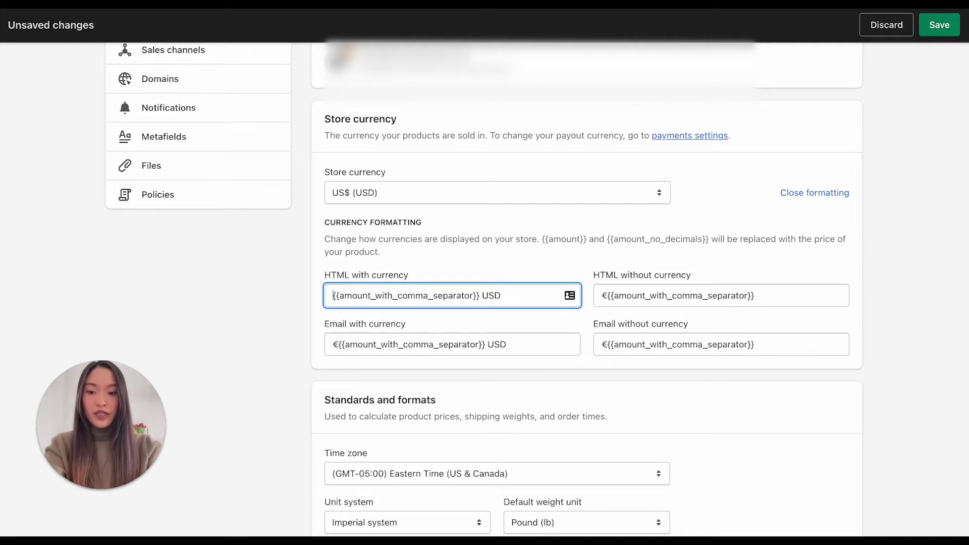
text($)
click(336, 344)
key(BackSpace)
text($)
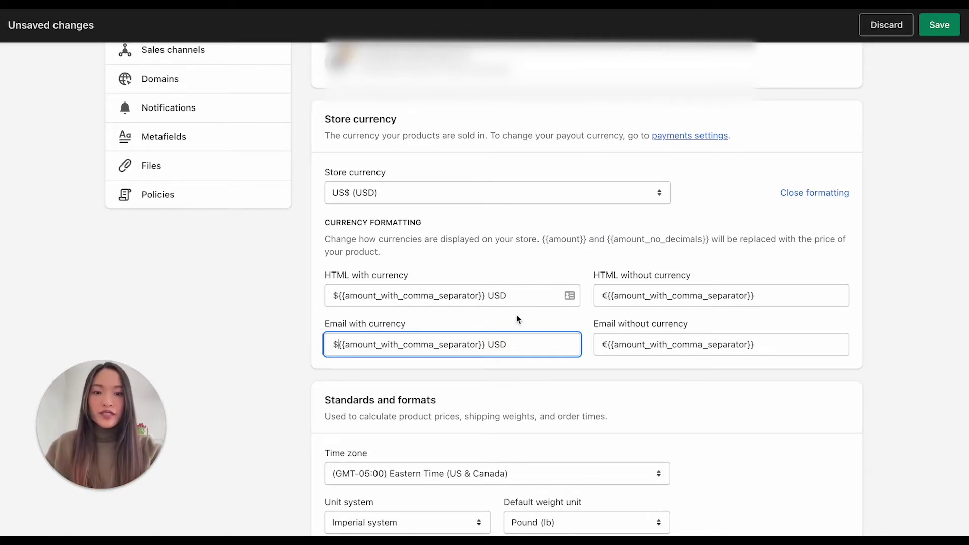
Change the leading € to $ in both without-currency formats and recheck the HTML format
click(606, 296)
key(BackSpace)
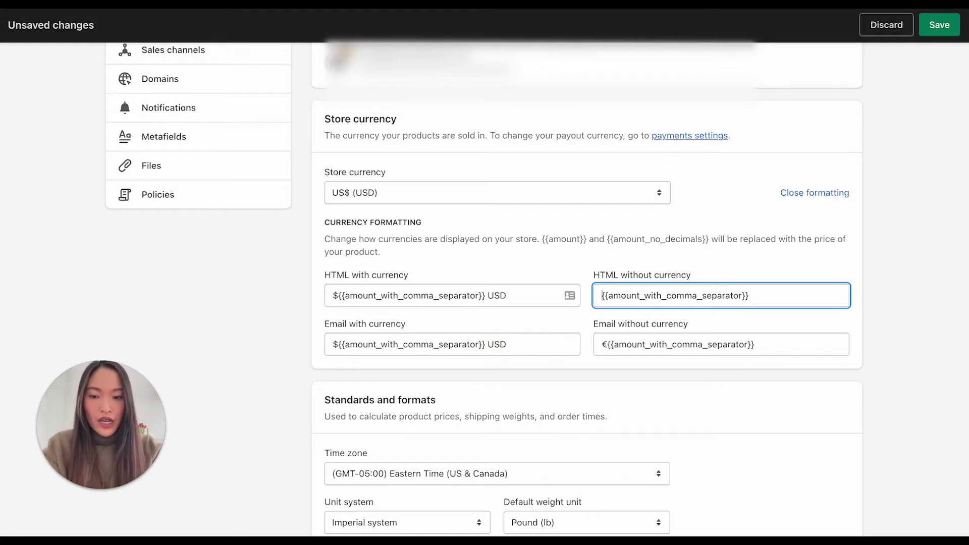
text($)
click(607, 346)
key(BackSpace)
text($)
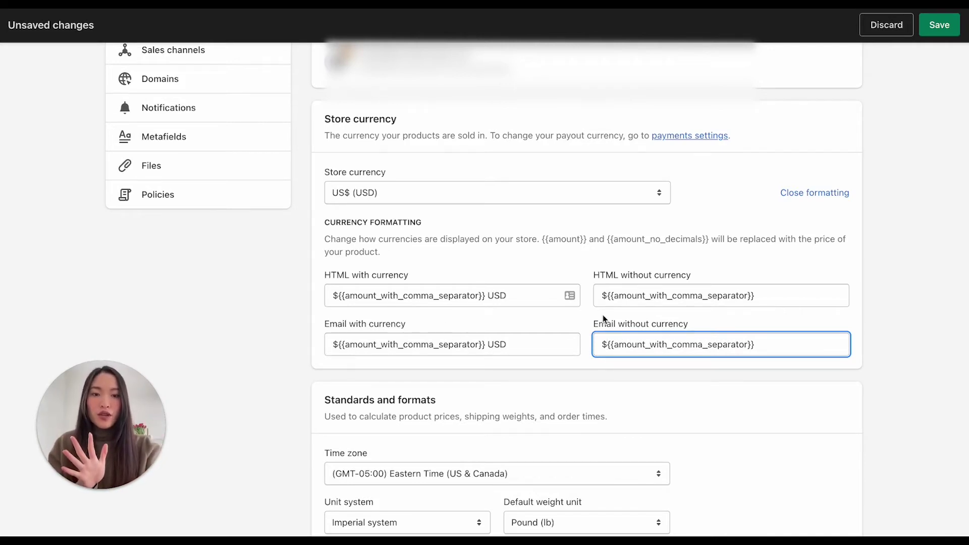
click(507, 298)
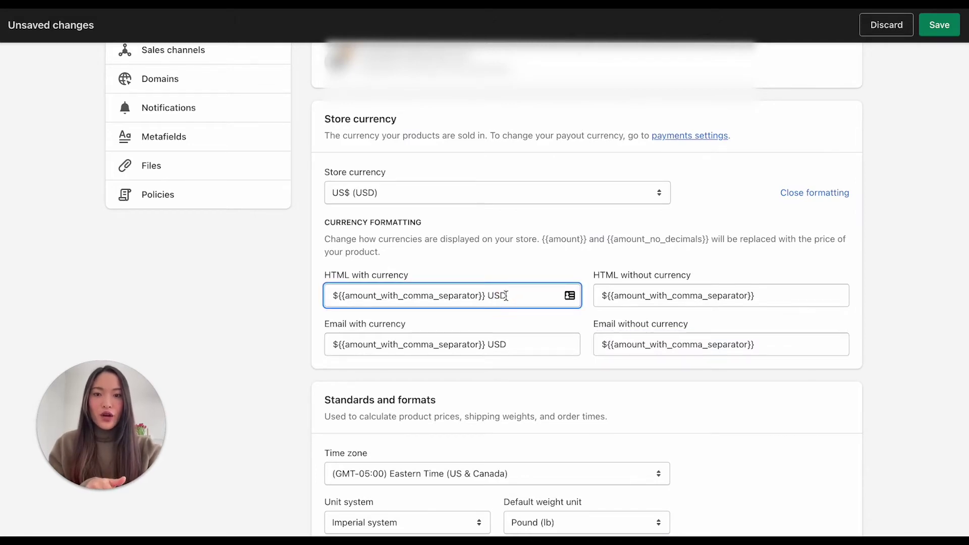
drag(507, 297, 489, 295)
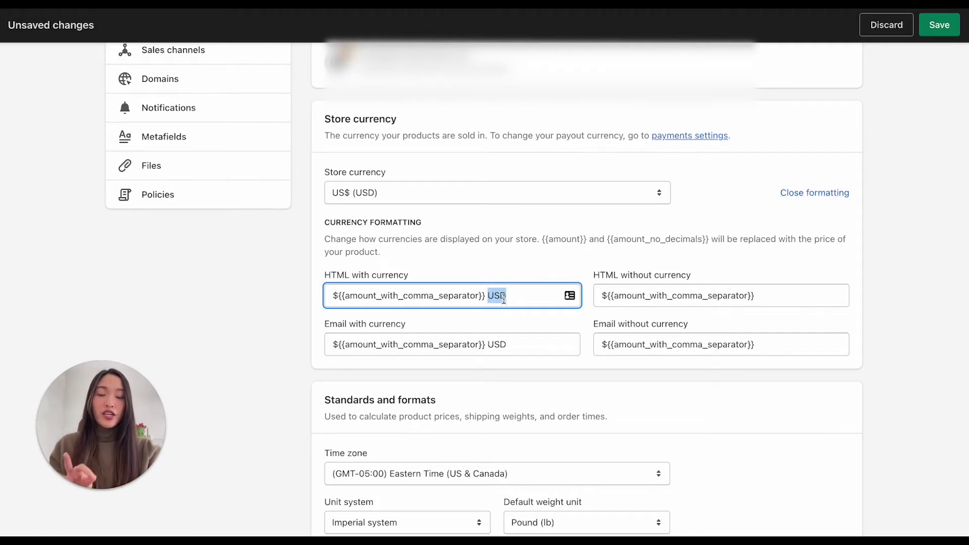
click(710, 219)
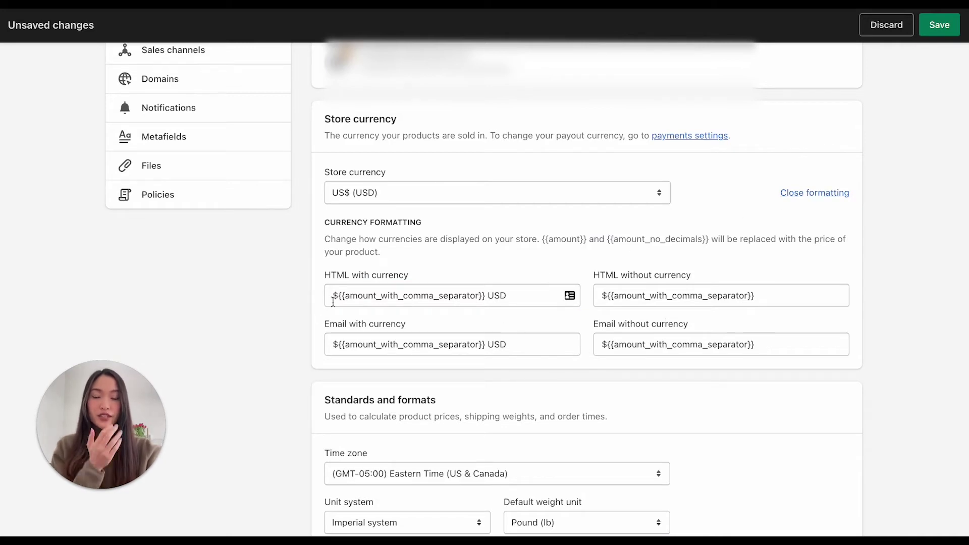
Save the $ currency formats and start Create a Buy Button in the Buy Button channel
click(940, 26)
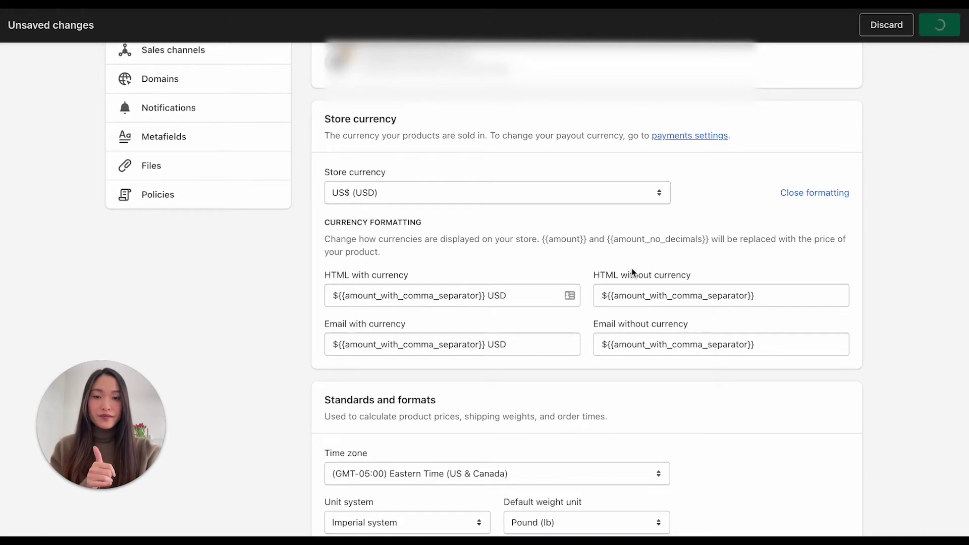
scroll(631, 273, up, 1)
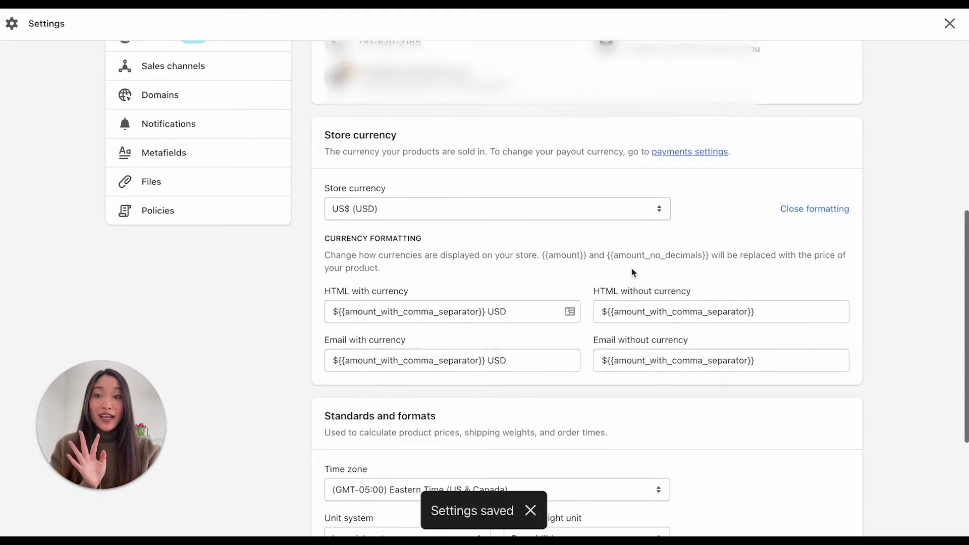
scroll(309, 250, up, 7)
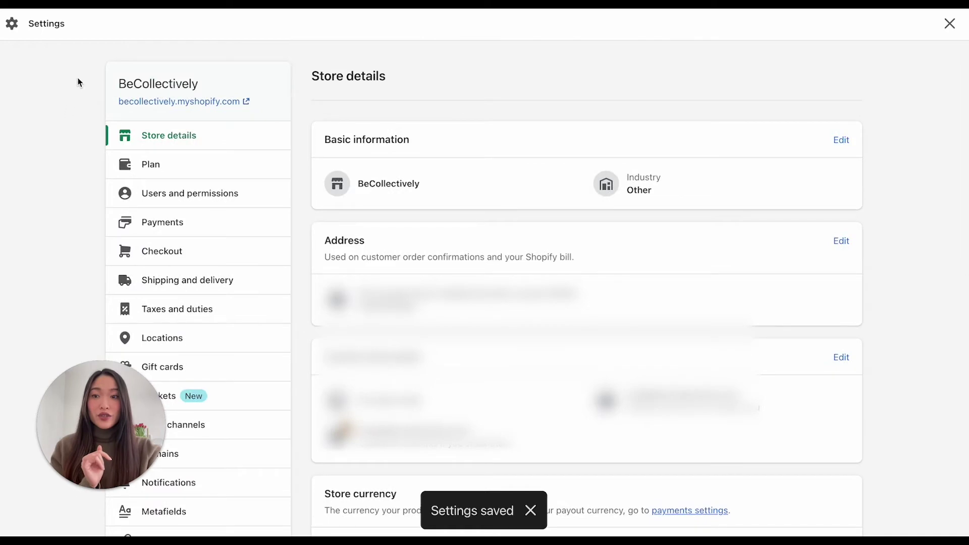
click(180, 103)
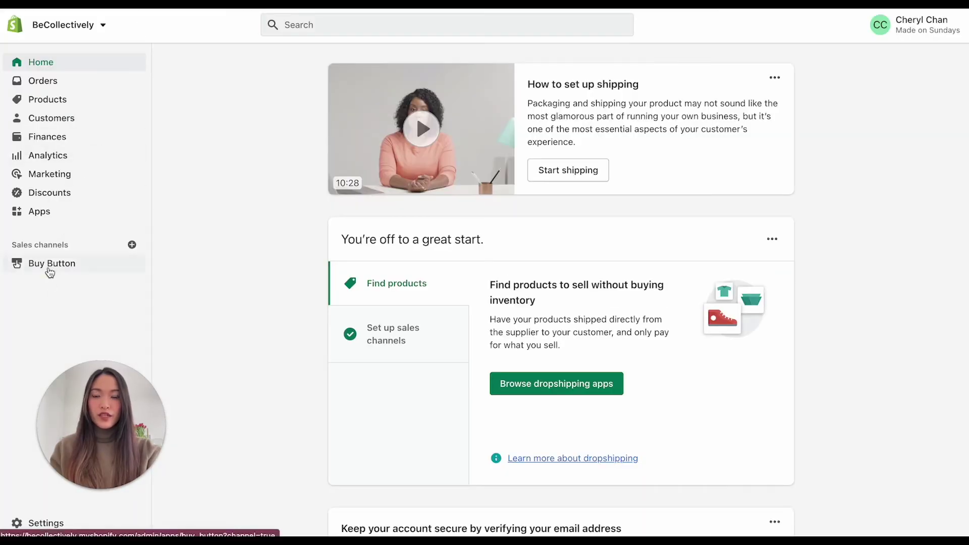
click(49, 267)
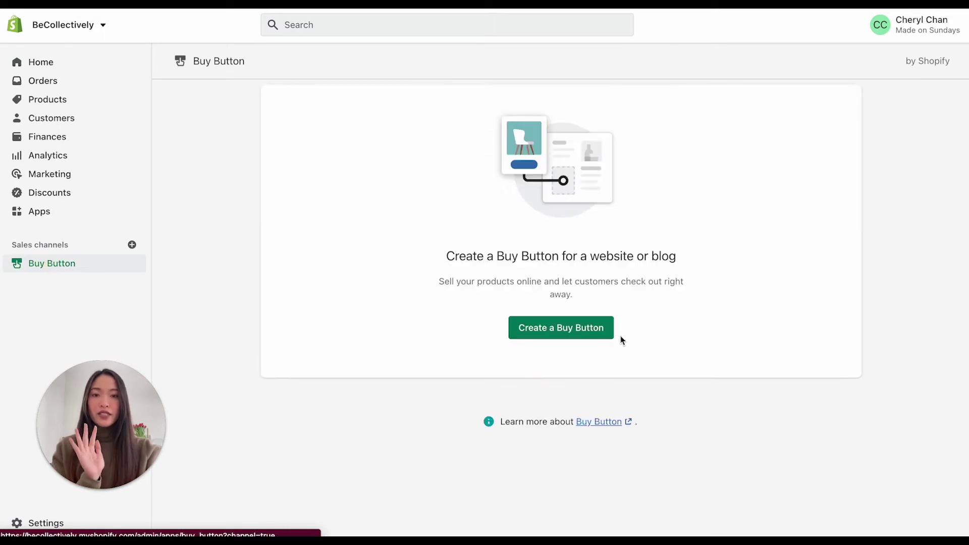
click(589, 330)
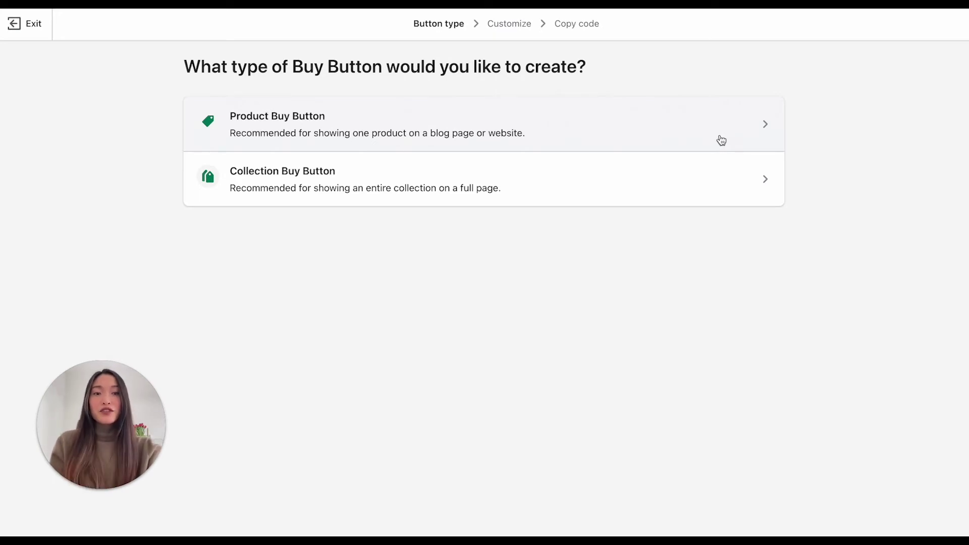
Build a product Buy Button for Tending to Your Partnership and verify its $799.00 checkout total
click(729, 133)
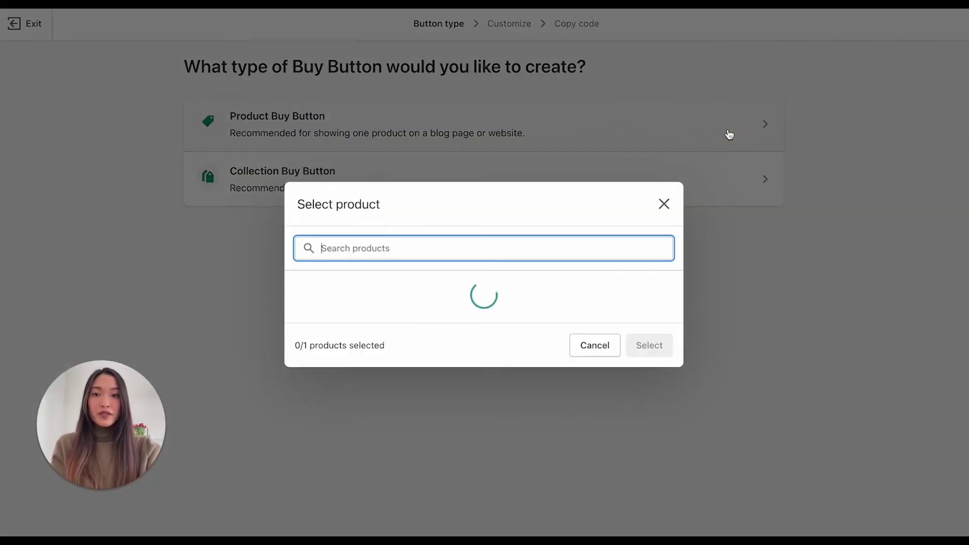
click(519, 293)
click(649, 339)
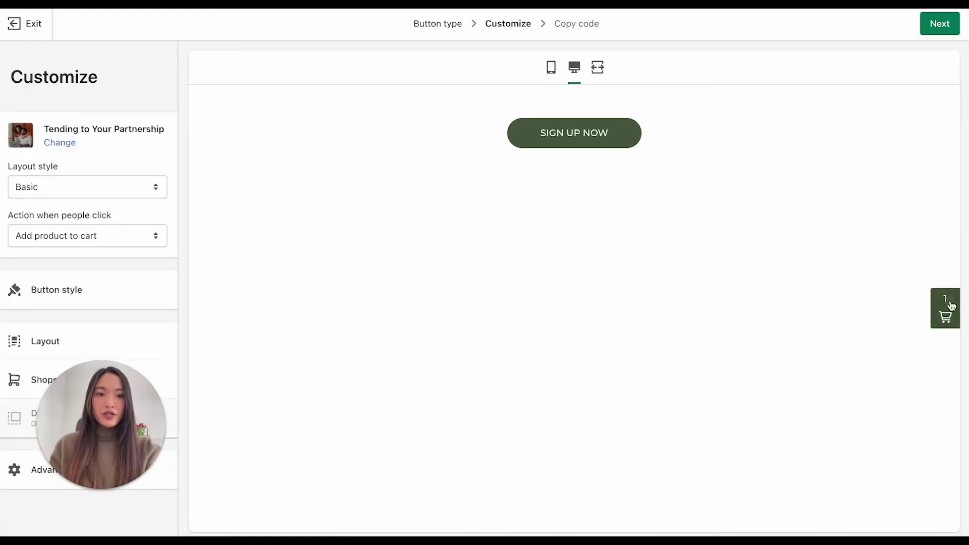
click(946, 303)
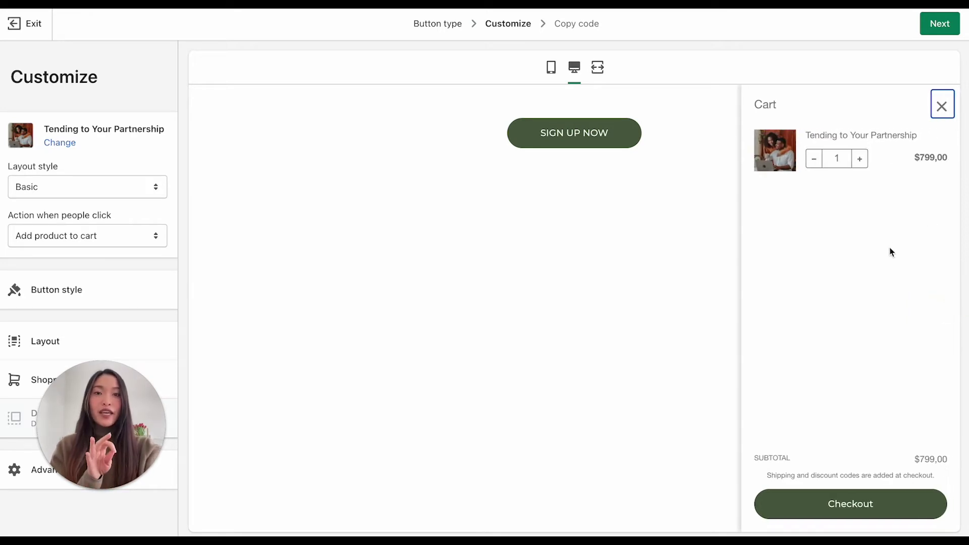
click(846, 514)
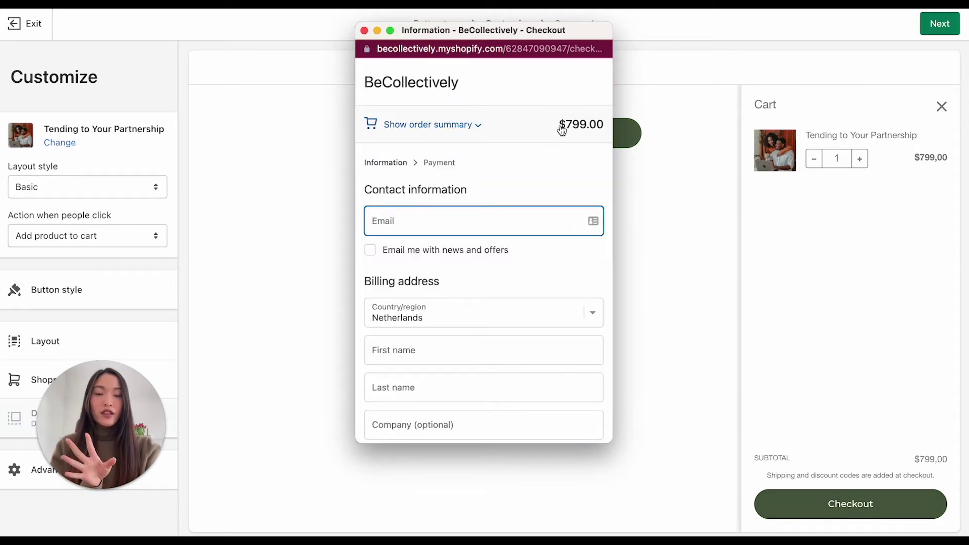
click(364, 31)
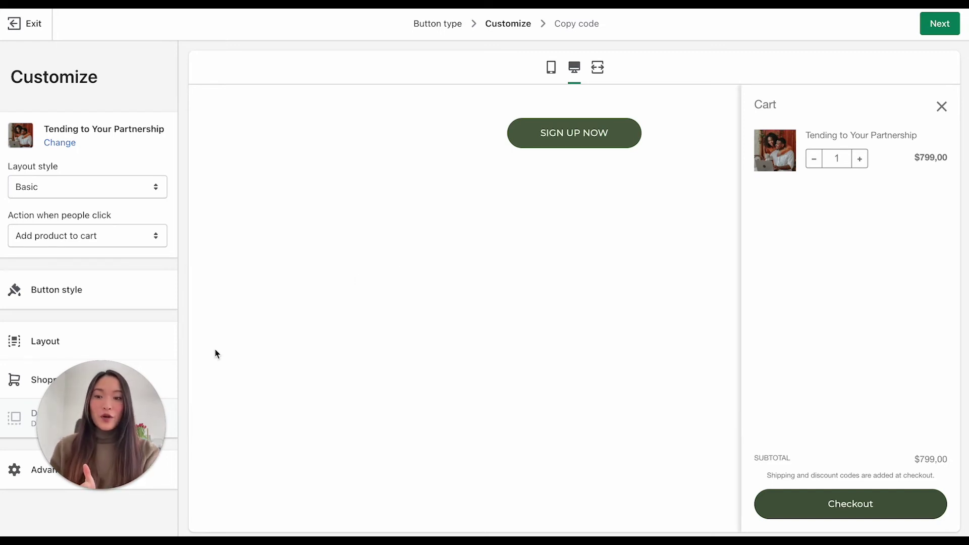
Copy the Tending to Your Partnership buy button's embed code to the clipboard
click(937, 107)
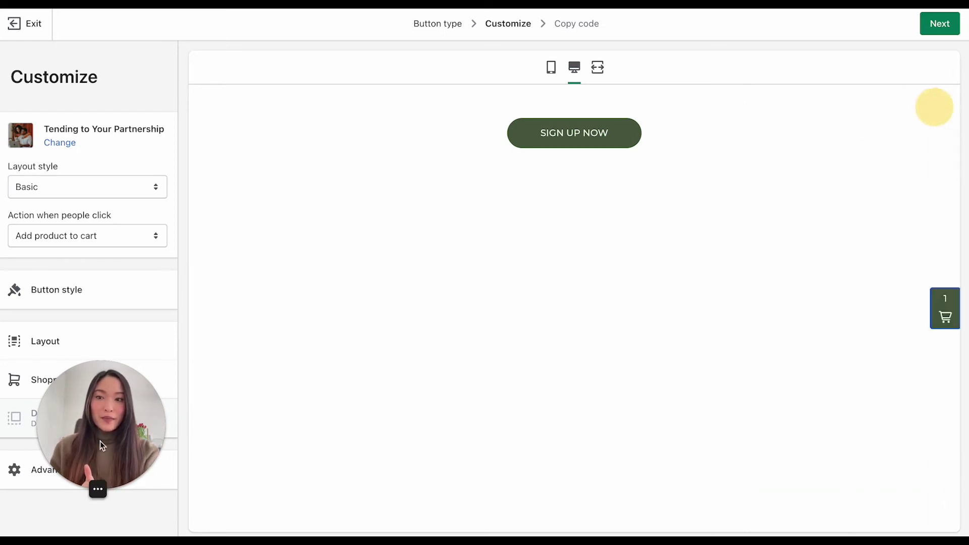
drag(103, 373, 252, 350)
click(938, 27)
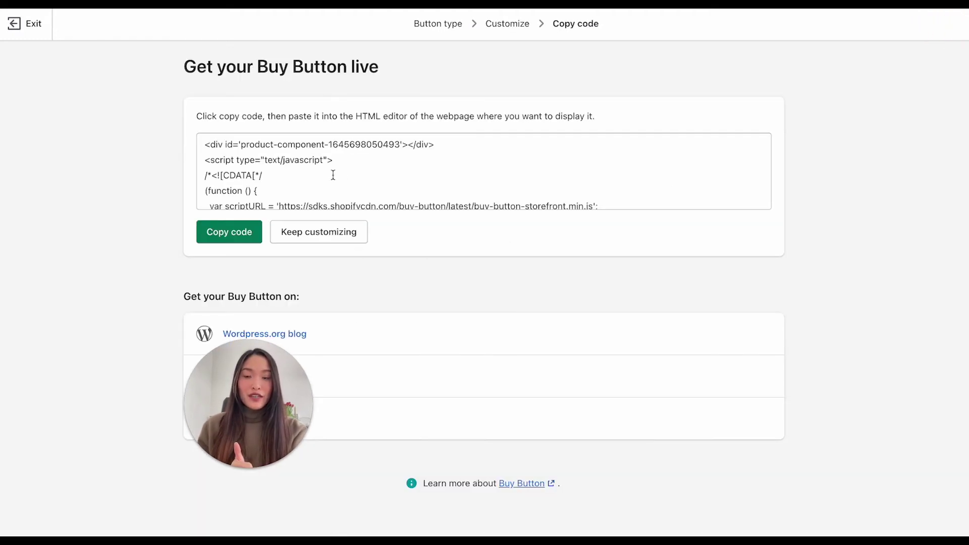
double_click(303, 160)
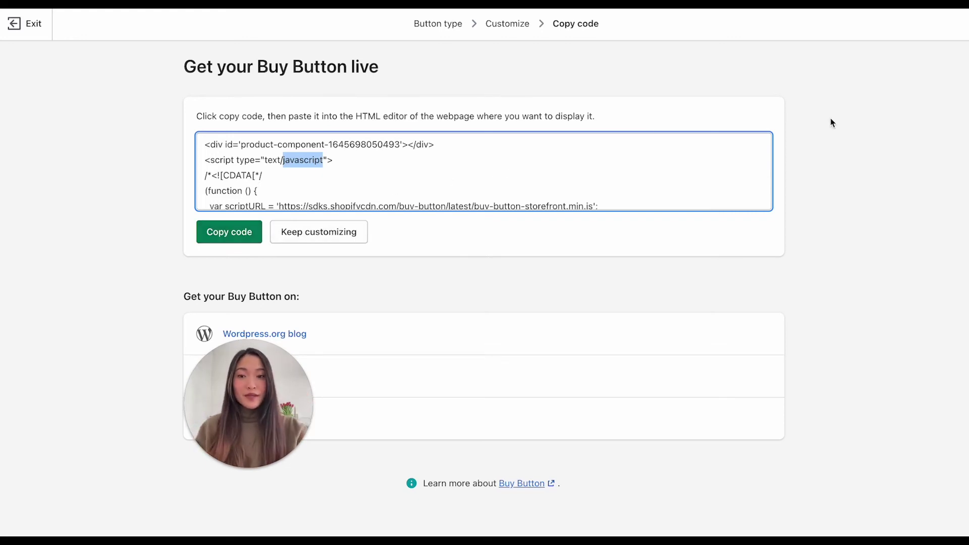
click(233, 232)
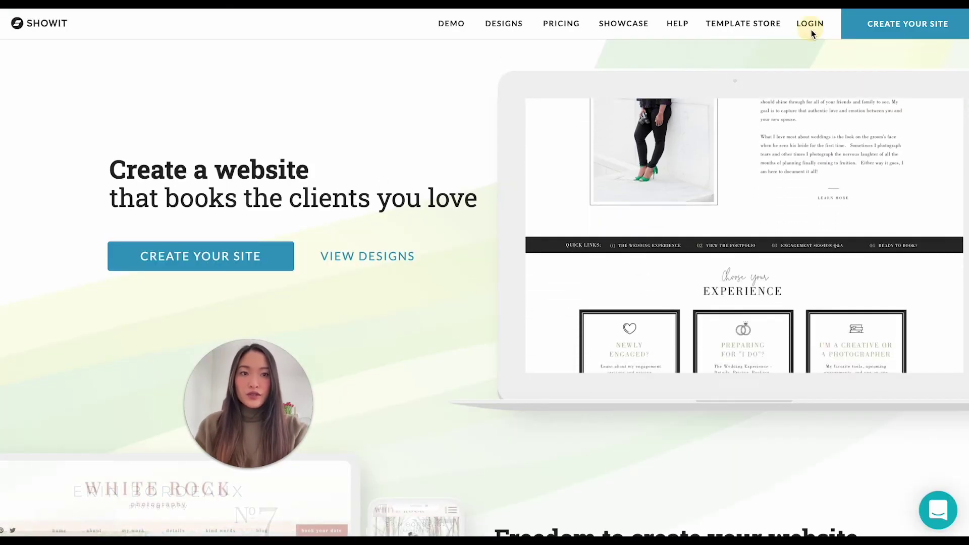
Log in to the Showit editor and delete the old SIGN UP NOW embed from the Tending Hero
click(809, 25)
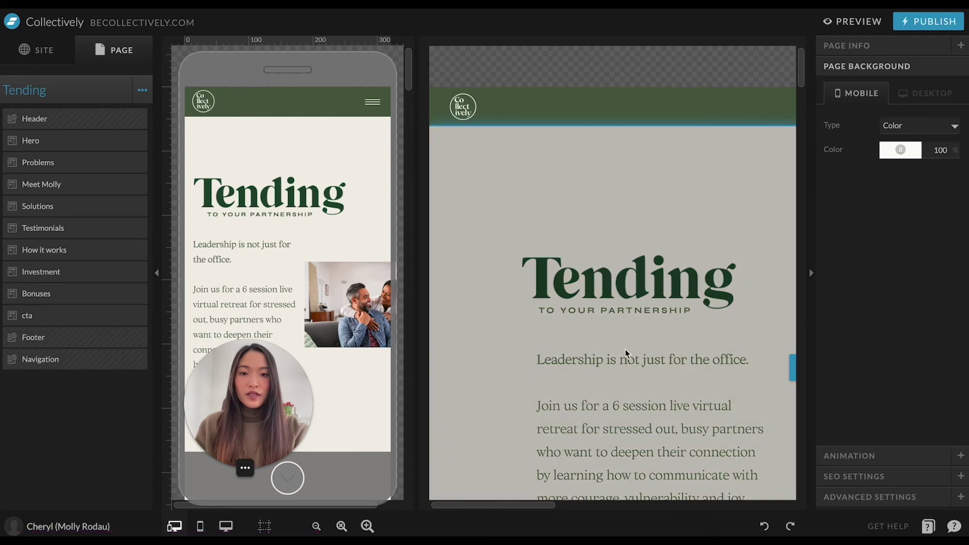
scroll(626, 353, down, 5)
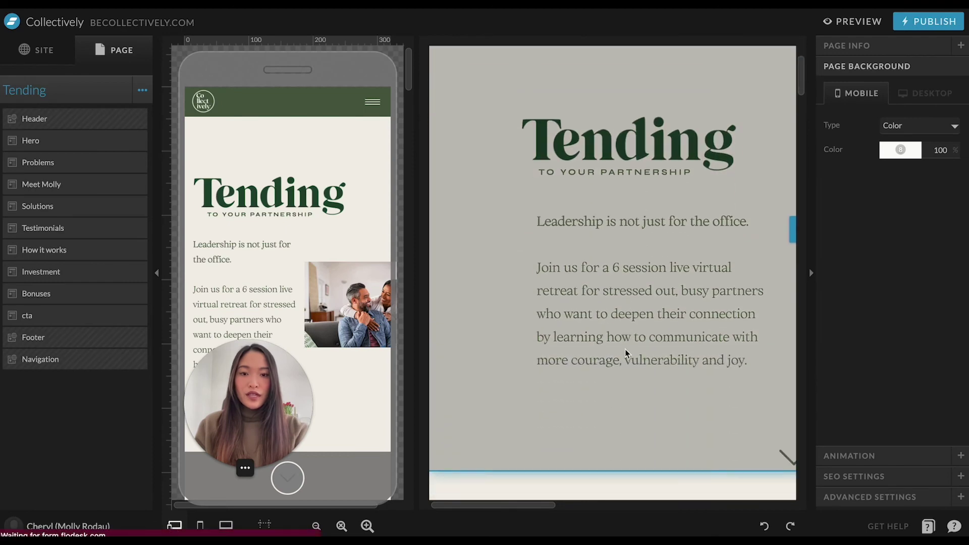
click(649, 347)
scroll(651, 353, down, 2)
scroll(652, 355, down, 3)
scroll(654, 353, up, 5)
click(662, 279)
scroll(660, 279, right, 3)
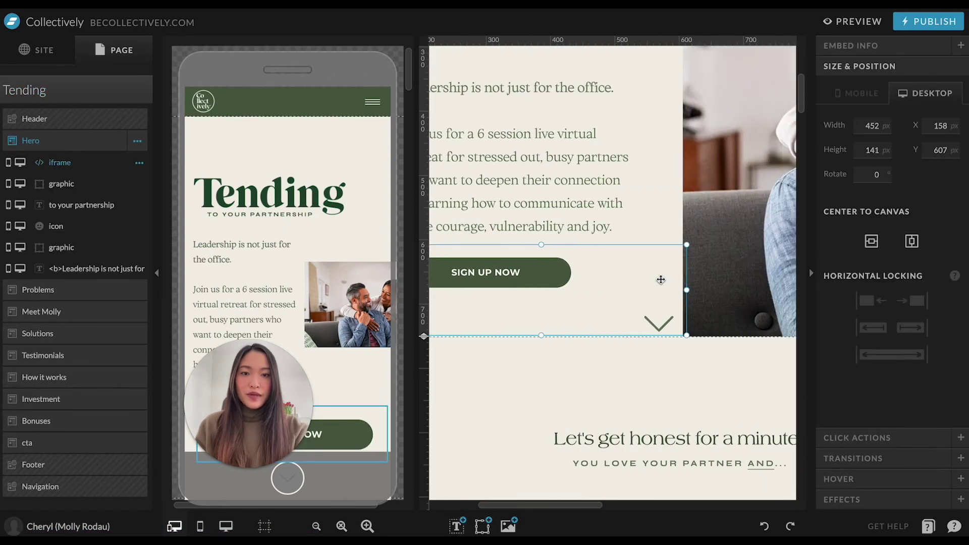
click(227, 527)
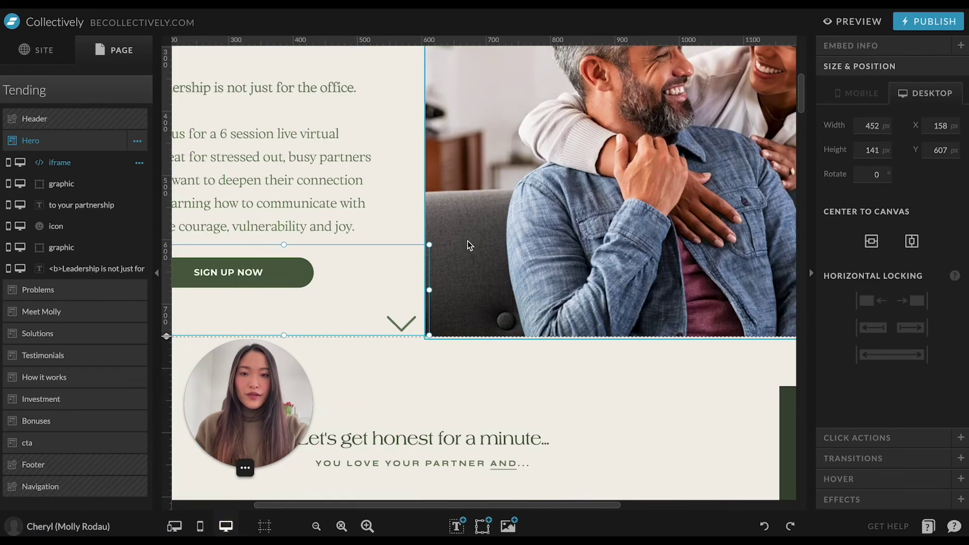
scroll(323, 273, left, 3)
key(Delete)
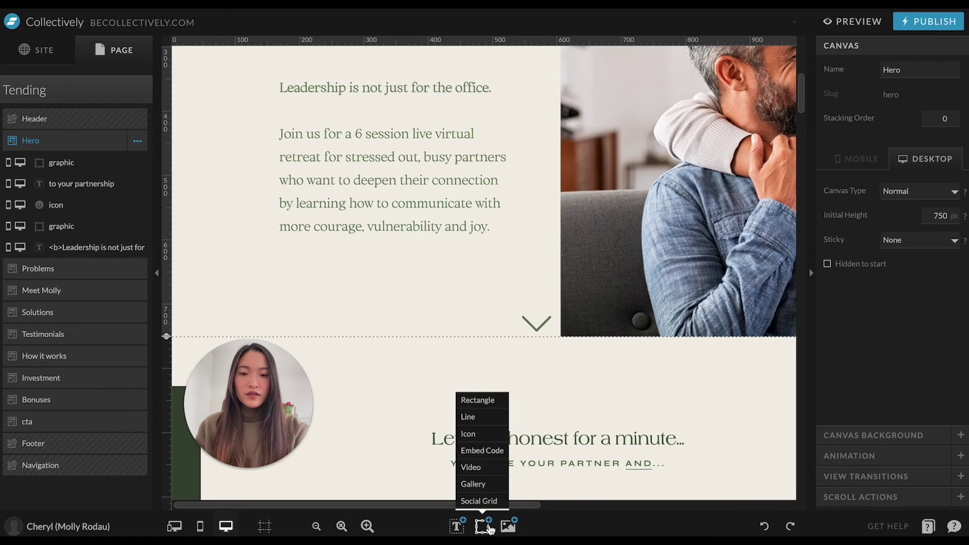
Add an Embed Code element with the pasted buy button code and drag it under the intro text
mouse_move(482, 525)
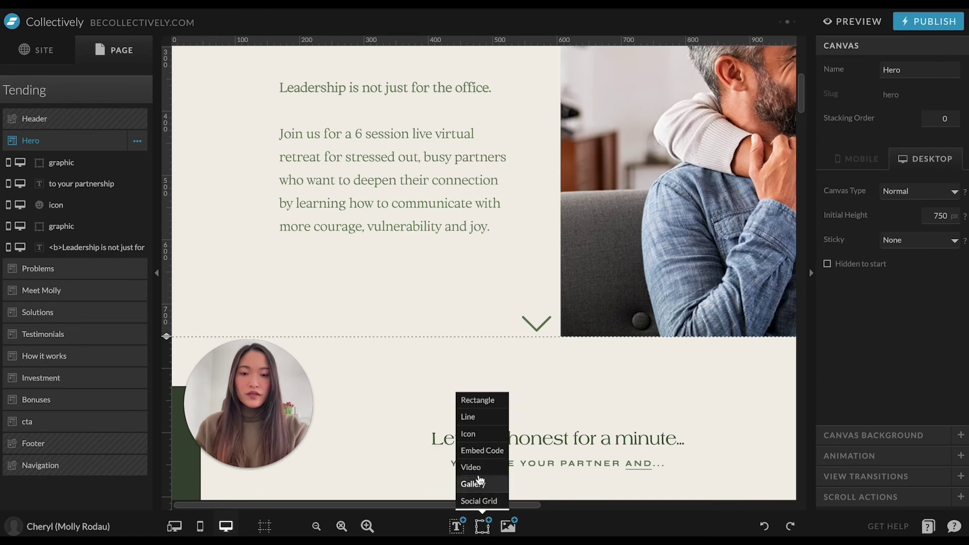
click(484, 454)
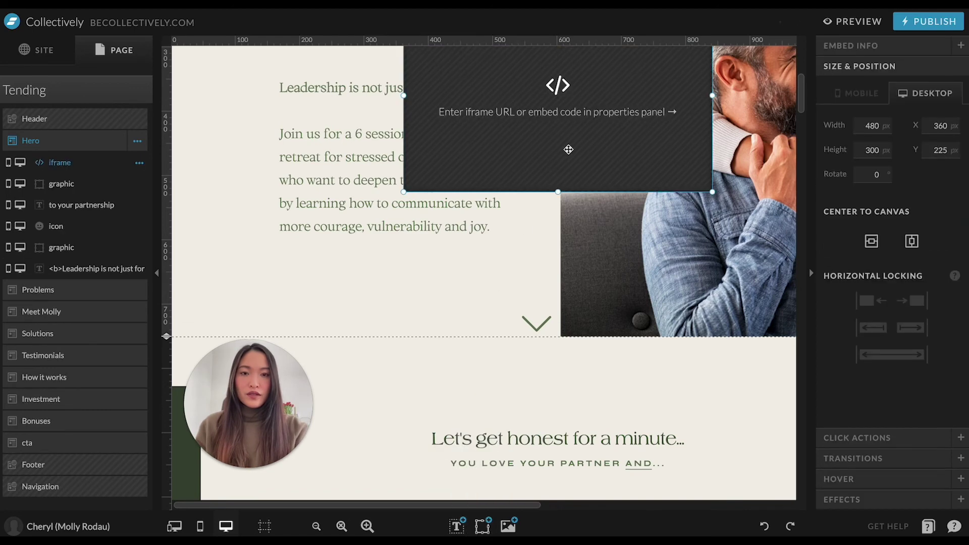
double_click(566, 130)
click(517, 170)
key(ctrl+v)
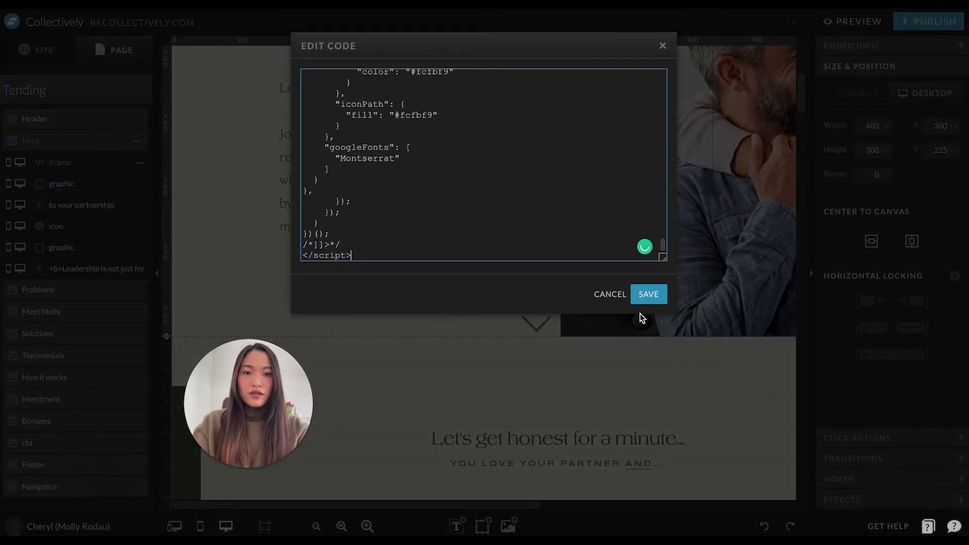
click(643, 293)
click(574, 94)
drag(564, 106, 429, 277)
scroll(458, 351, up, 2)
click(457, 351)
click(457, 351)
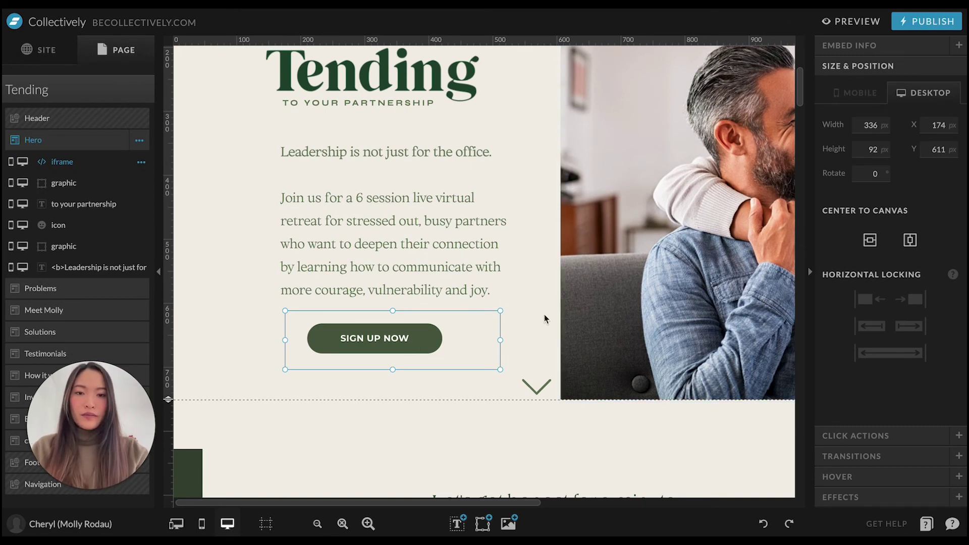
Open the Tending page preview full-size in the browser
scroll(545, 347, up, 2)
click(856, 26)
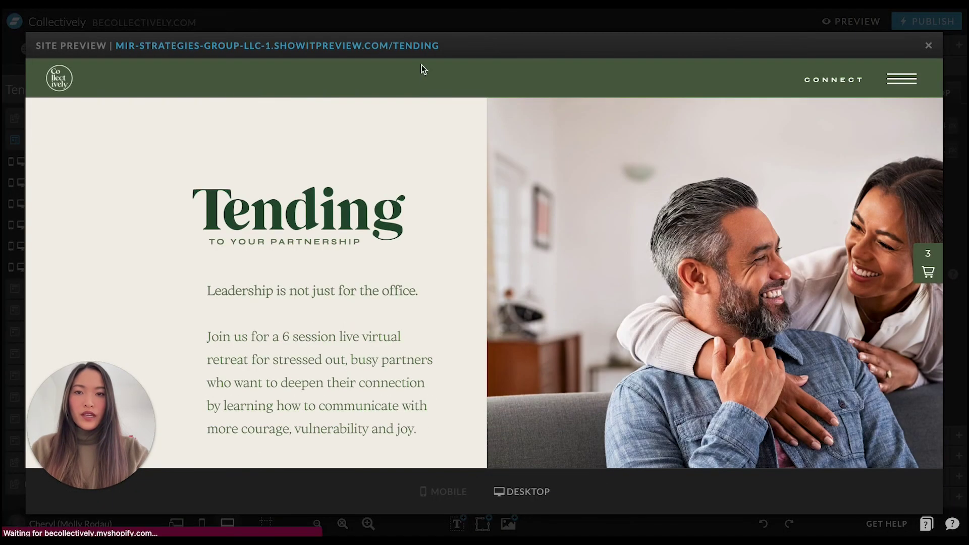
click(415, 46)
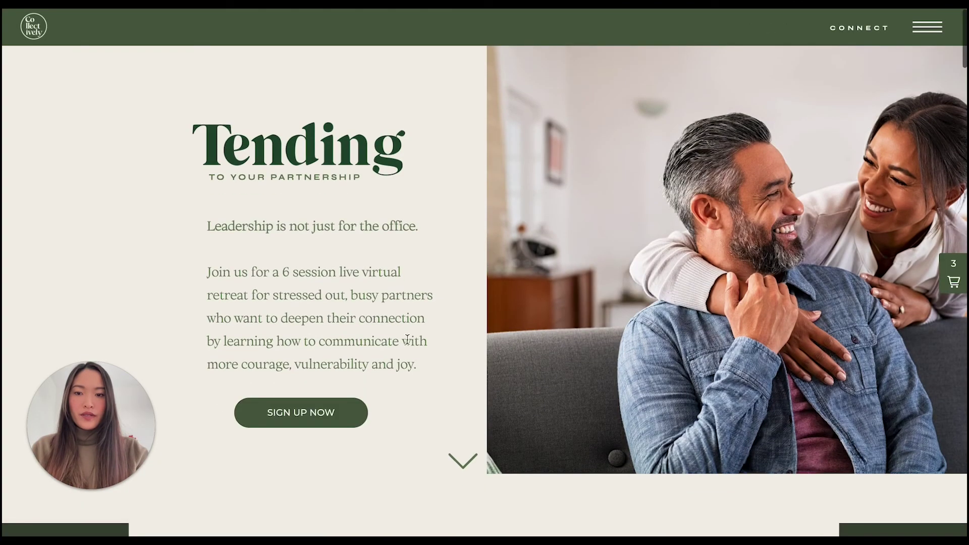
Empty the cart from 4 items to 0, then add one Tending to Your Partnership at $799,00
click(298, 413)
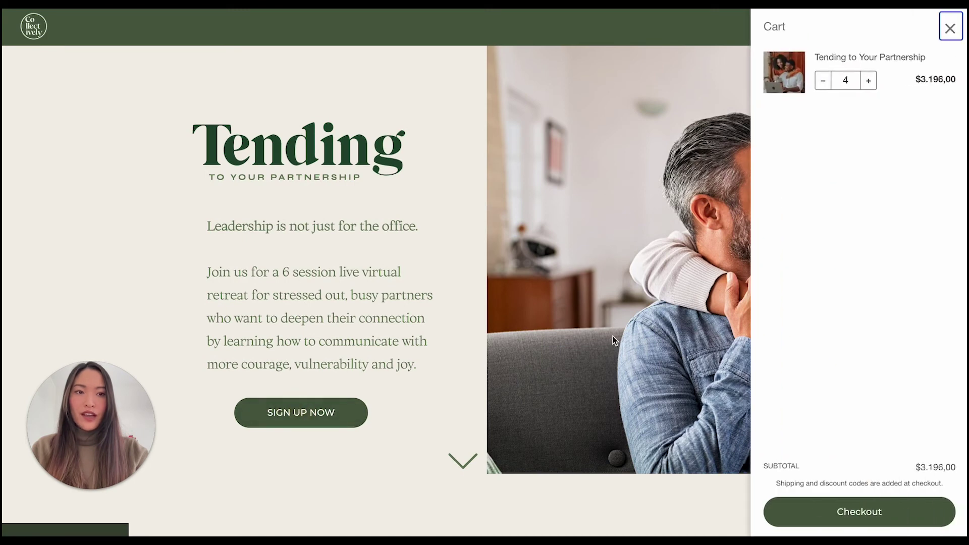
click(823, 82)
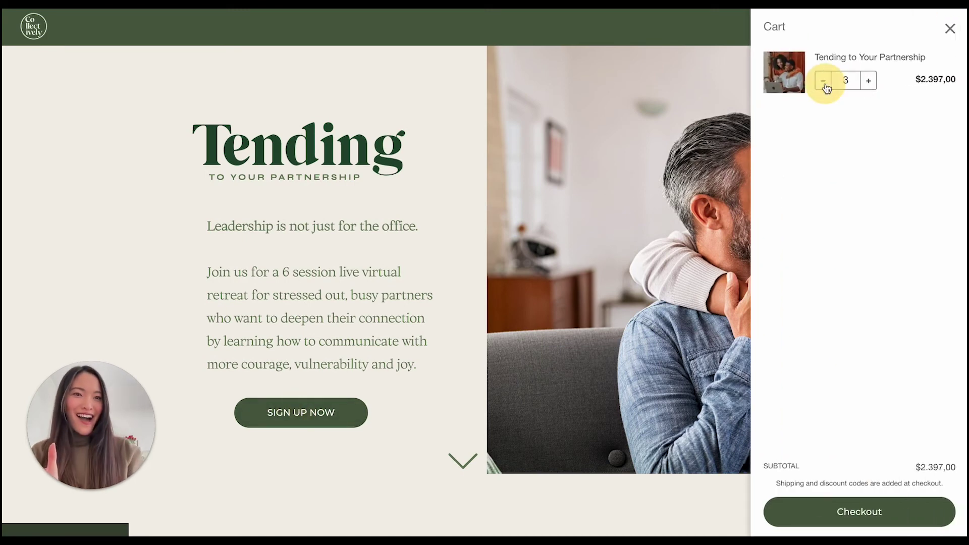
click(824, 82)
click(825, 82)
click(824, 82)
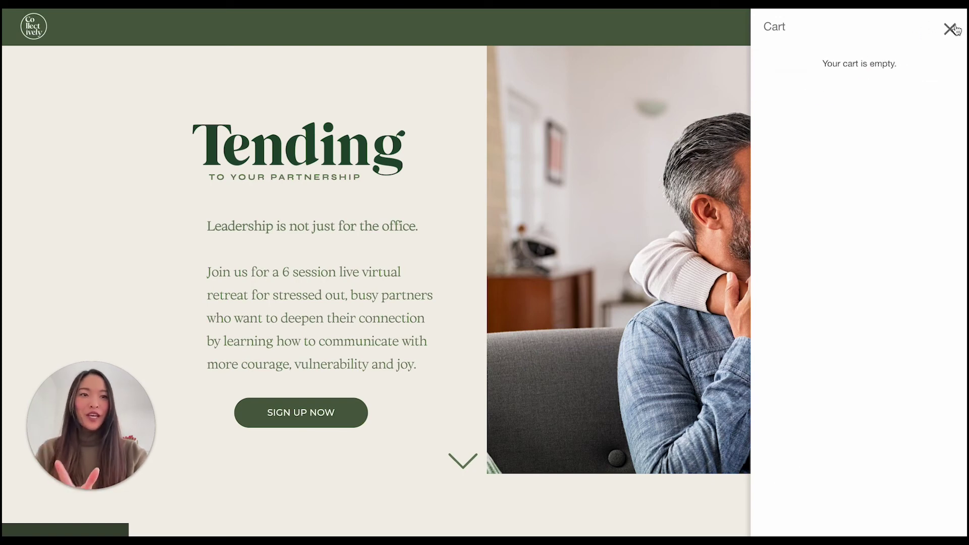
click(950, 28)
click(301, 417)
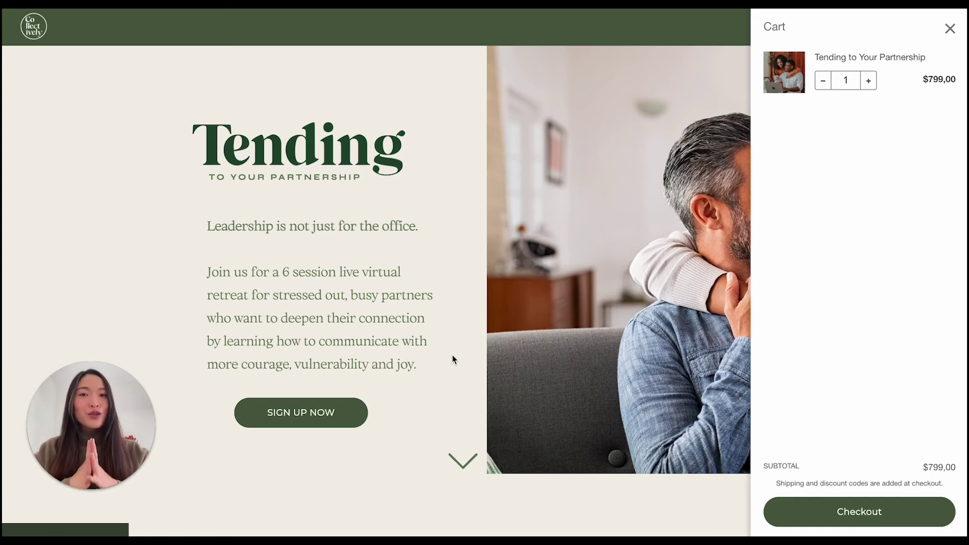
mouse_move(78, 439)
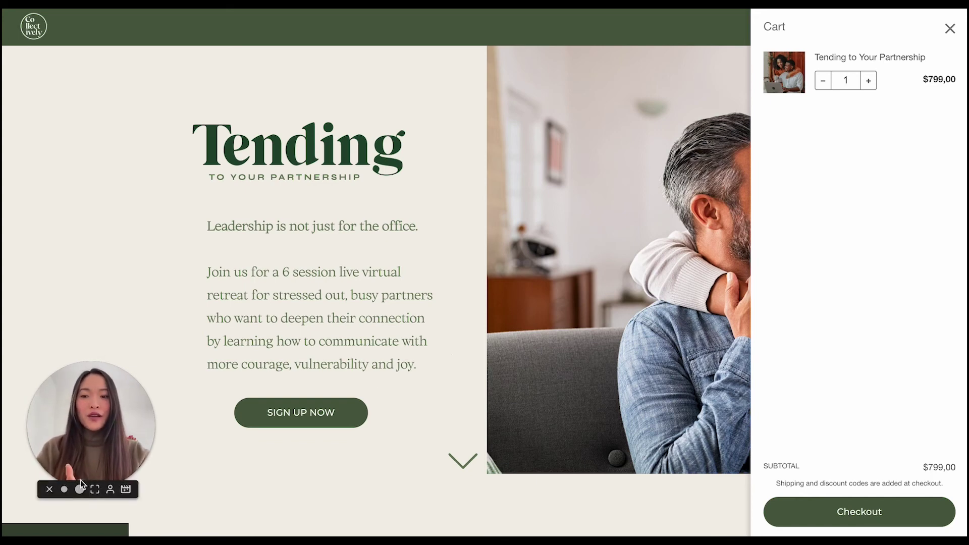
click(81, 487)
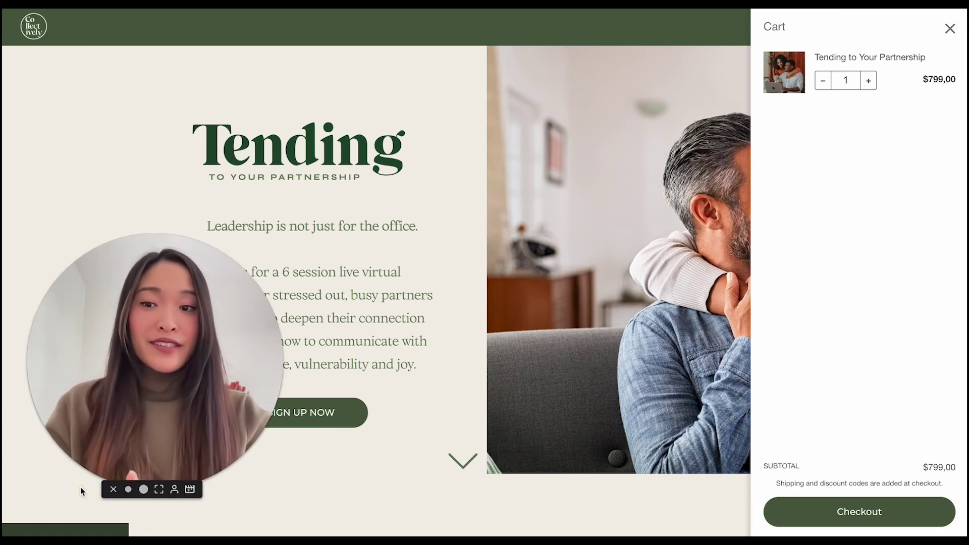